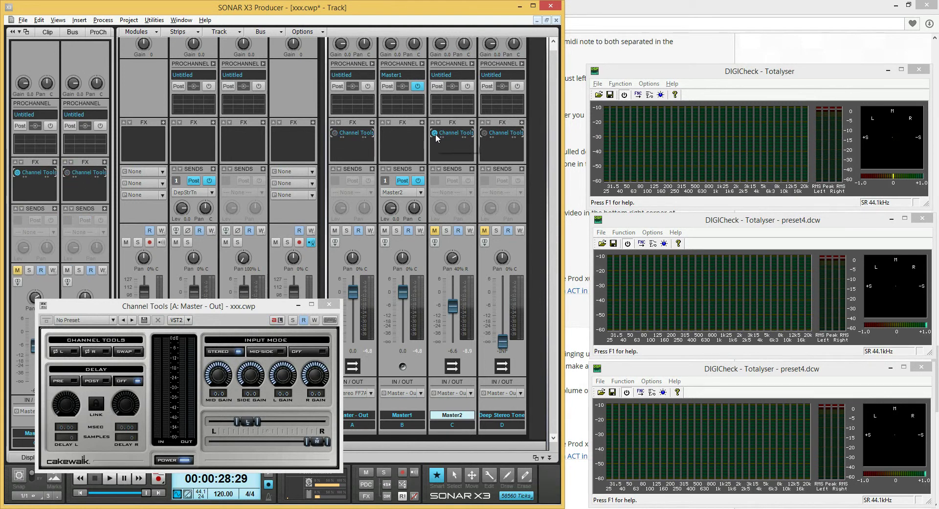
Pull the Master2 bus fader fully down and play the project from the start with the Channel Tools window closed.
left_click_drag(456, 312, 455, 341)
key("w")
key("space")
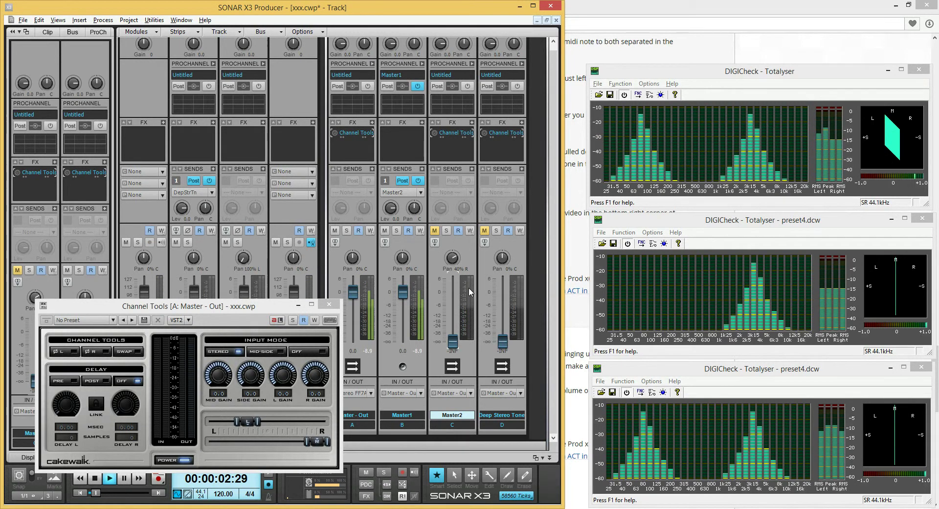
left_click(266, 315)
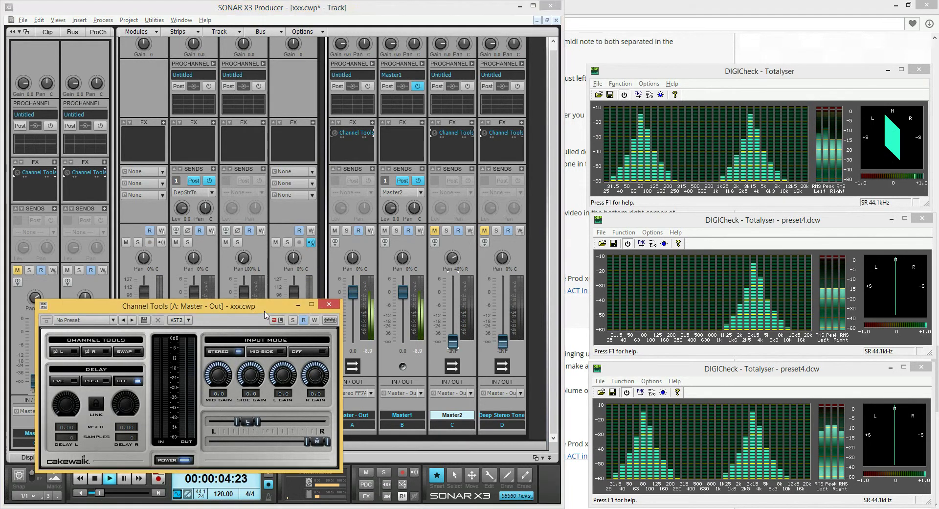
left_click(324, 304)
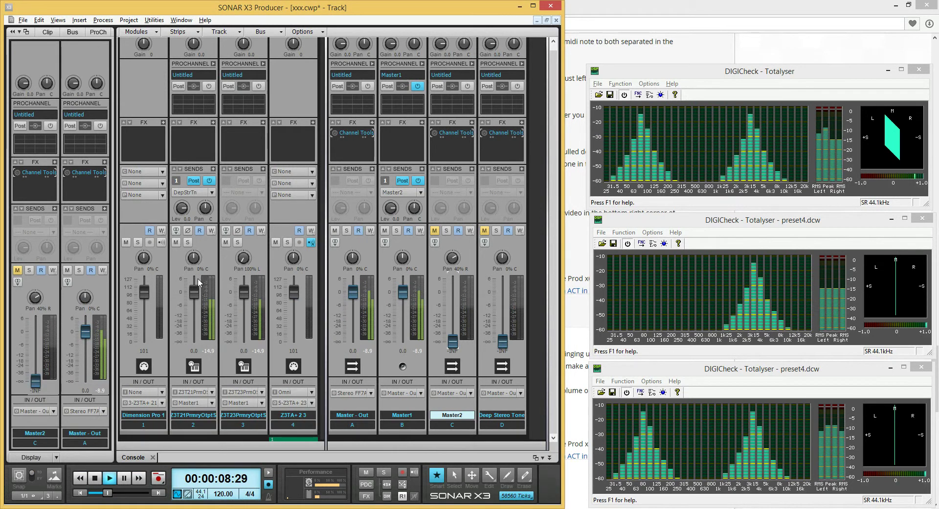
Audition track 2's contribution by soloing it and by pulling its fader fully down, restoring the solo state and the fader to 0.0.
left_click(188, 242)
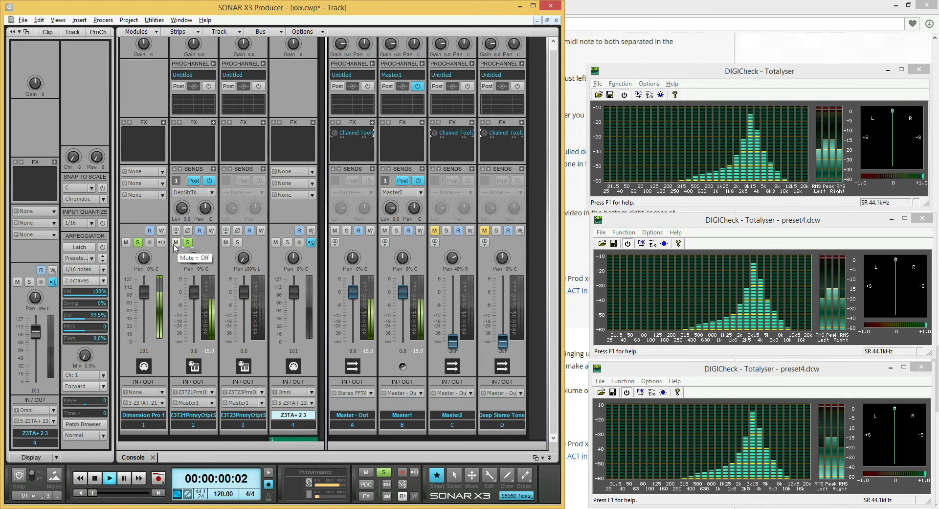
left_click(187, 242)
key("space")
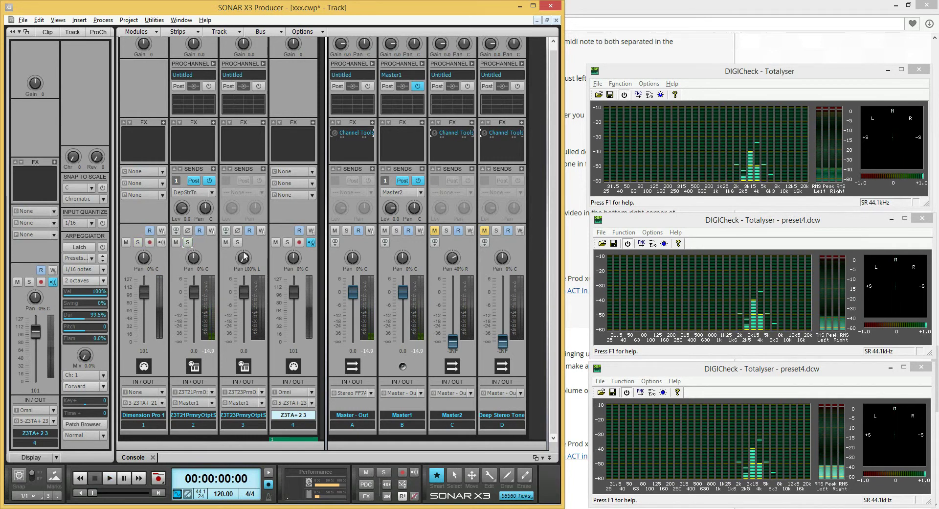
key("space")
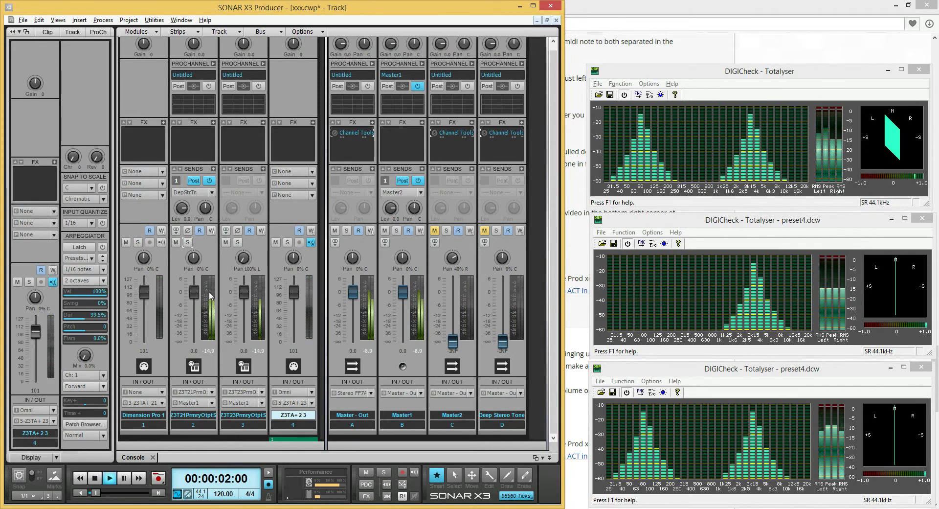
left_click_drag(194, 292, 194, 341)
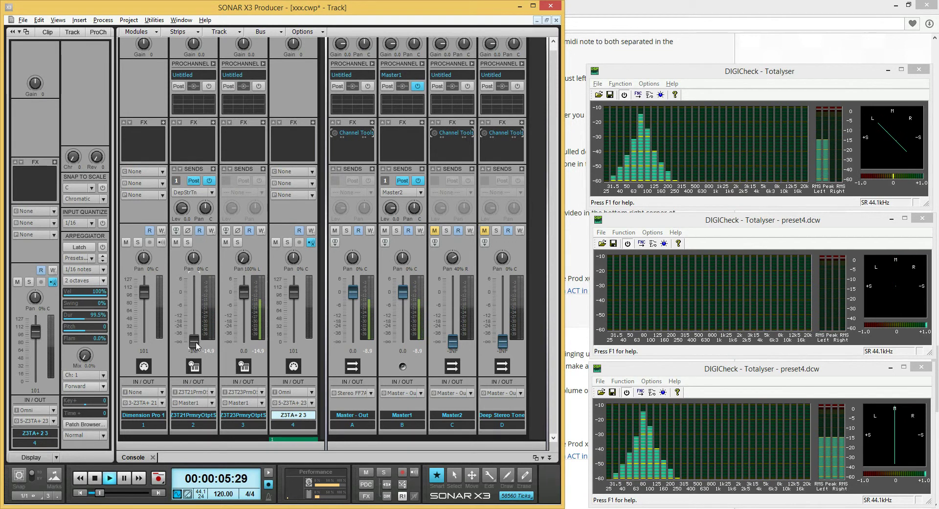
double_click(194, 341)
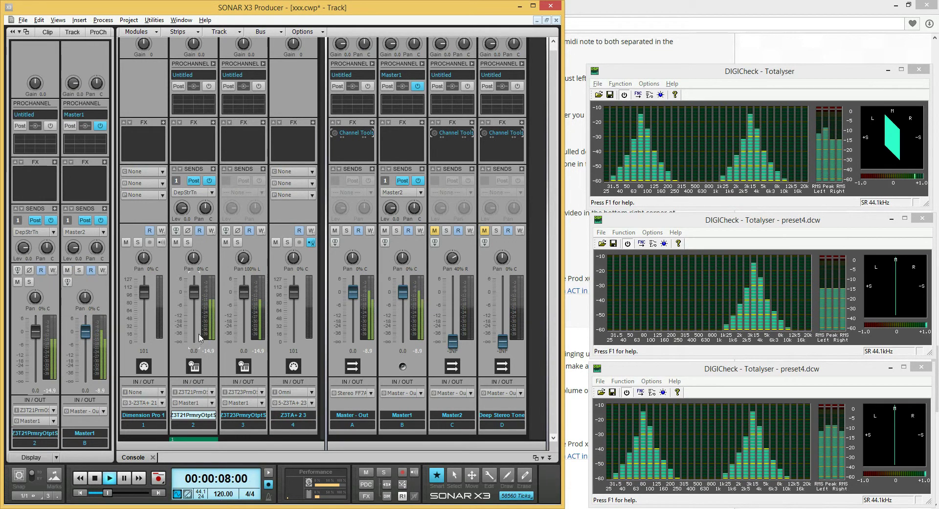
Open and enable Channel Tools on the Master-Out bus, testing a full Mid Gain cut before resetting it to 0.0.
double_click(357, 134)
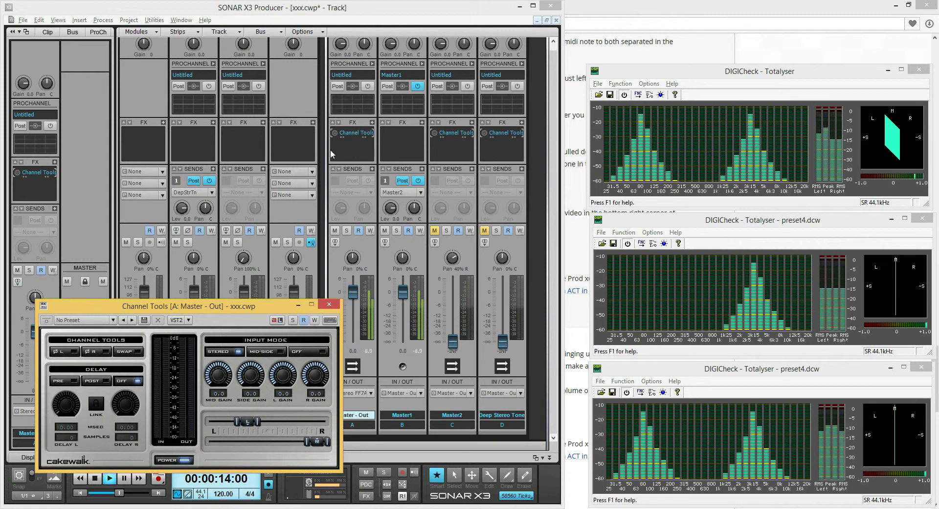
left_click(335, 133)
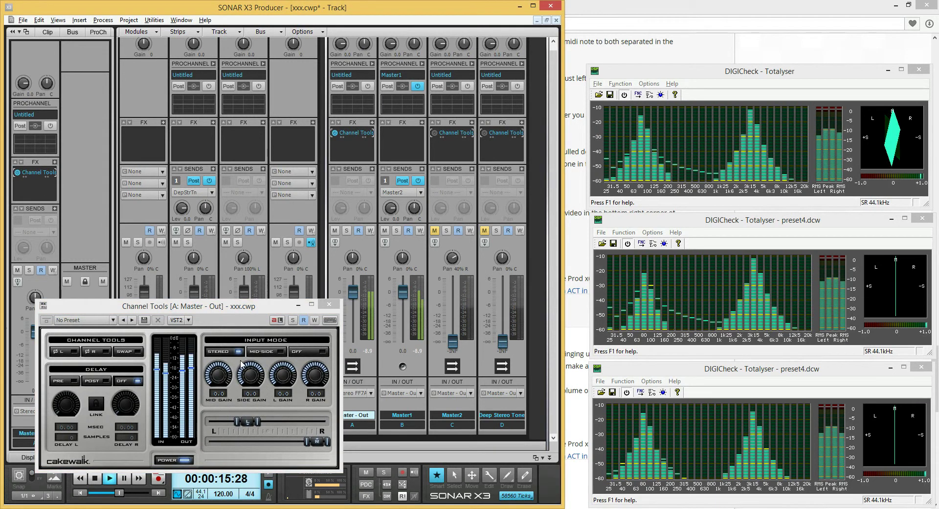
left_click_drag(219, 374, 222, 387)
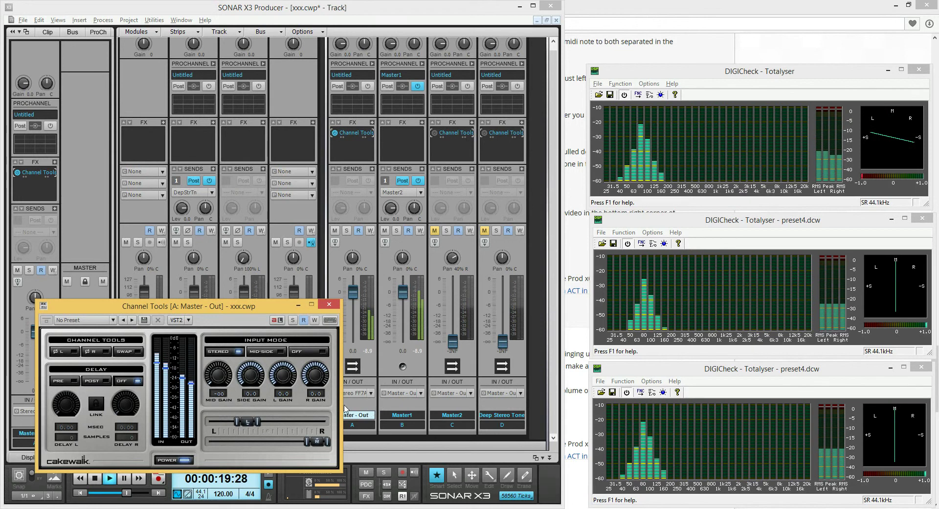
double_click(218, 377)
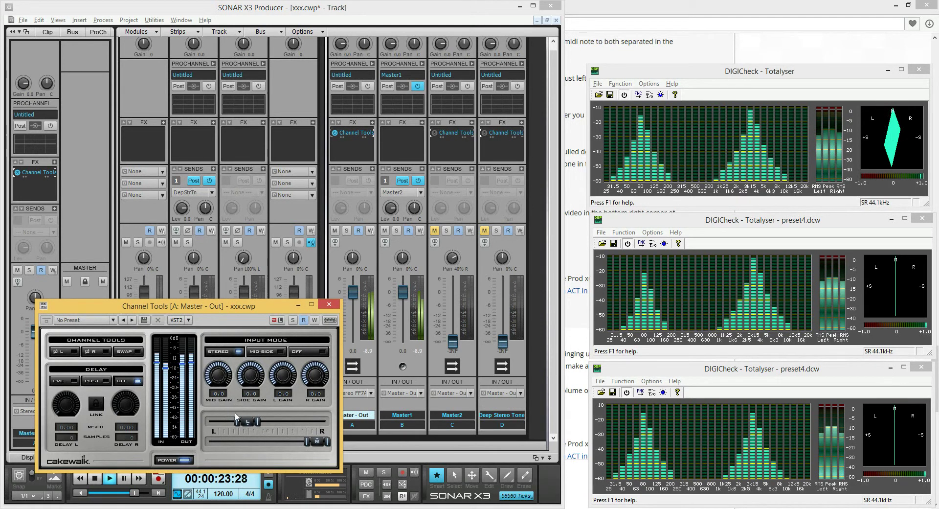
Set the Channel Tools left channel angle to -30°, audition with Mid Gain fully cut and reset the gain to 0.0.
left_click_drag(236, 420, 219, 421)
left_click_drag(218, 382, 220, 411)
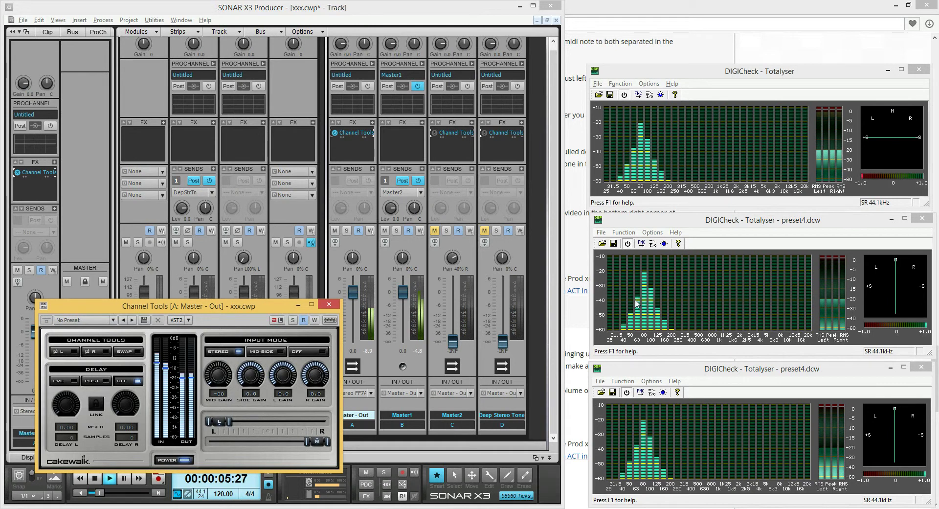
double_click(218, 376)
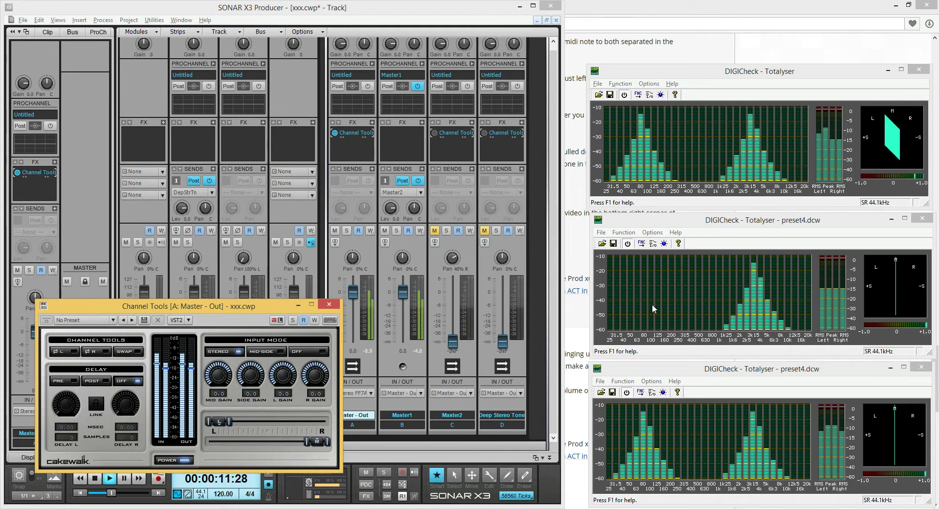
Compare the spectrum and stereo-field displays of the three Totalyser windows.
left_click(726, 222)
left_click(699, 372)
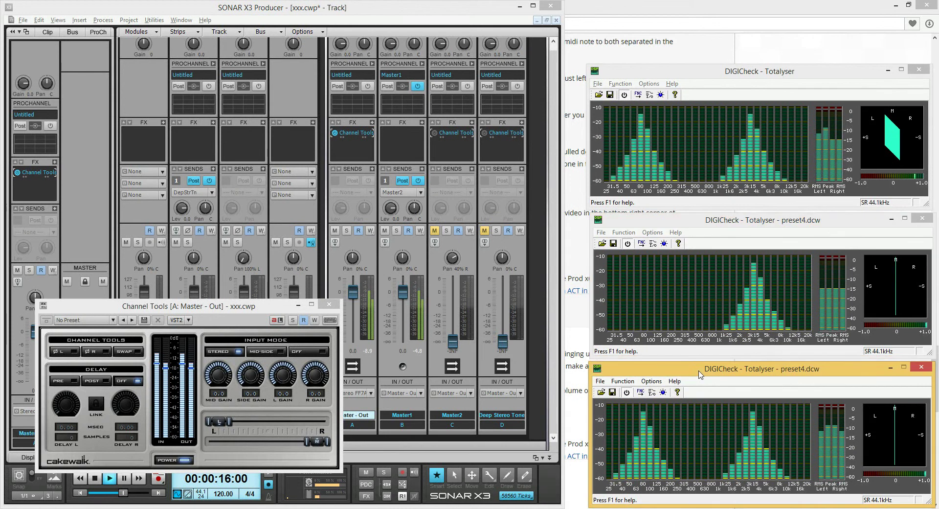
left_click(753, 80)
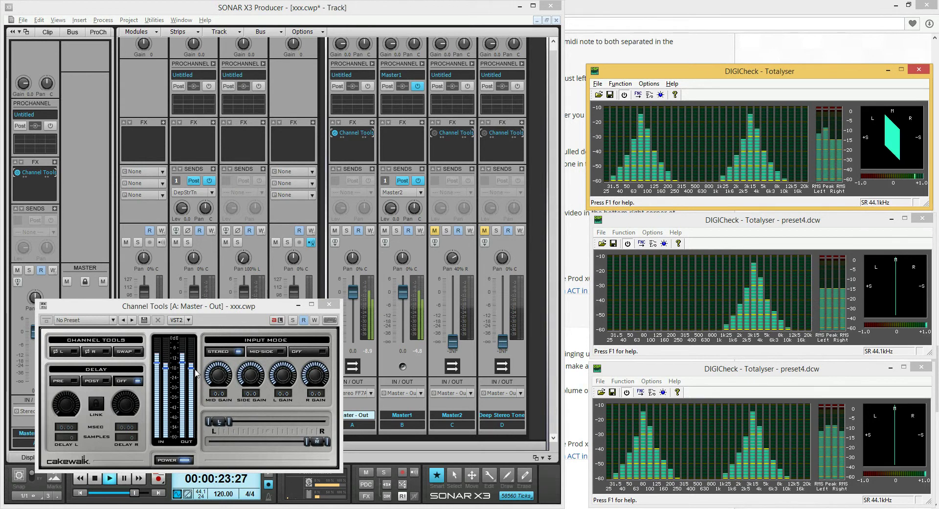
Lower the Master-Out Channel Tools Mid Gain to -7.3 and on to a complete cut.
left_click_drag(217, 376, 216, 398)
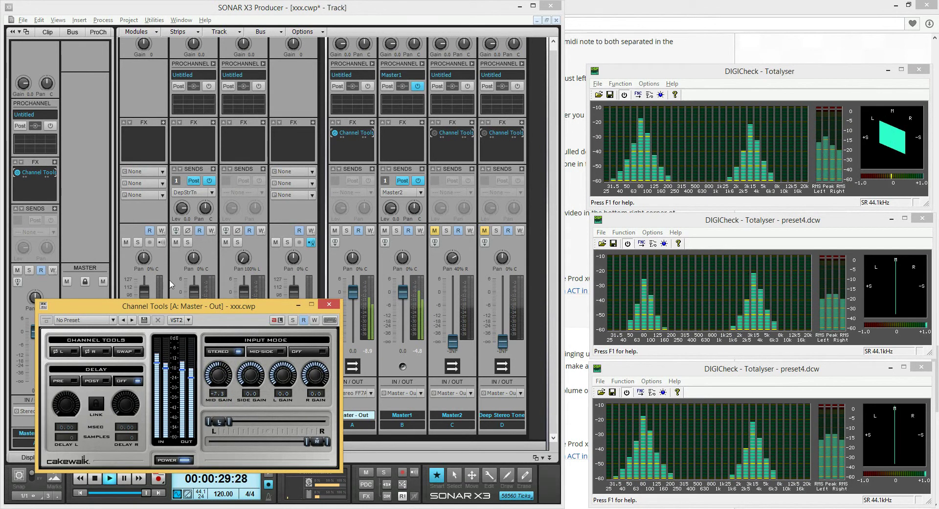
left_click_drag(218, 376, 323, 482)
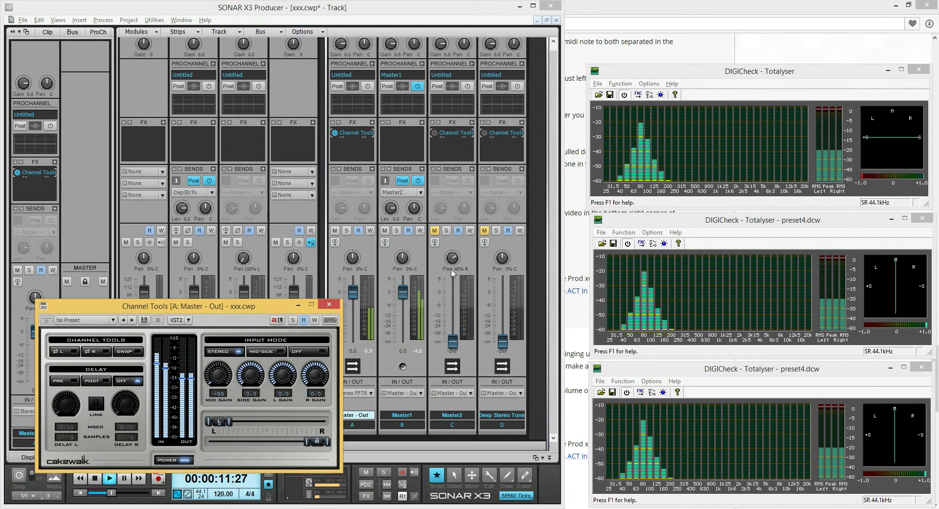
left_click(335, 242)
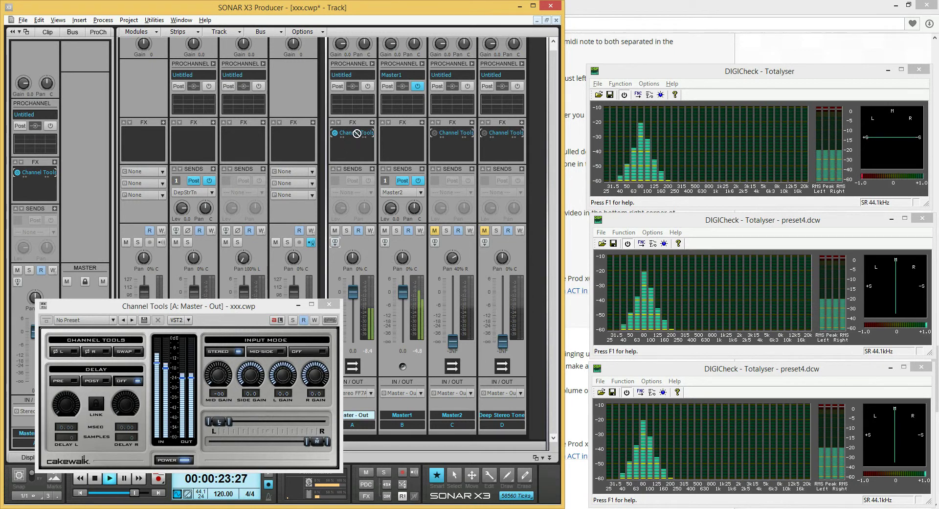
Duplicate Channel Tools on the Master-Out bus as a second instance with Mid Gain at 0.0 and both channel sliders centred.
left_click_drag(357, 133, 357, 149)
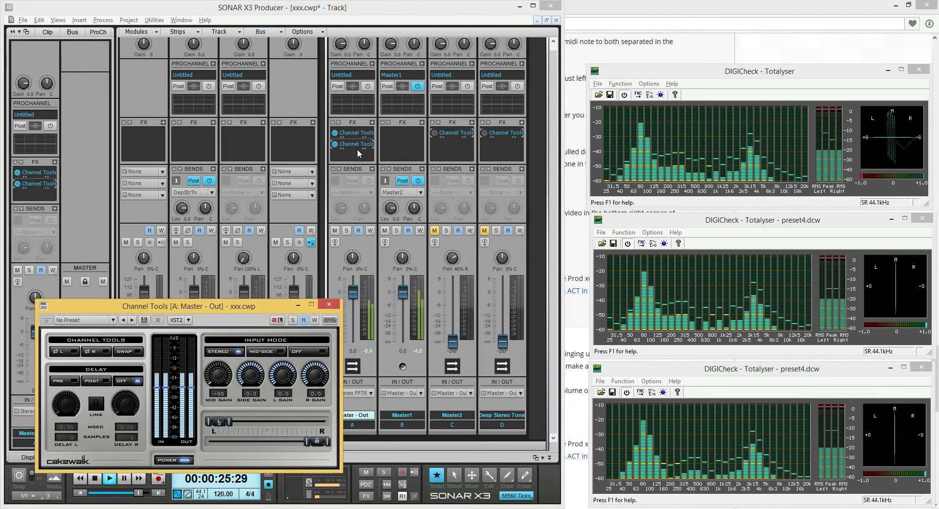
double_click(220, 381)
mouse_move(218, 425)
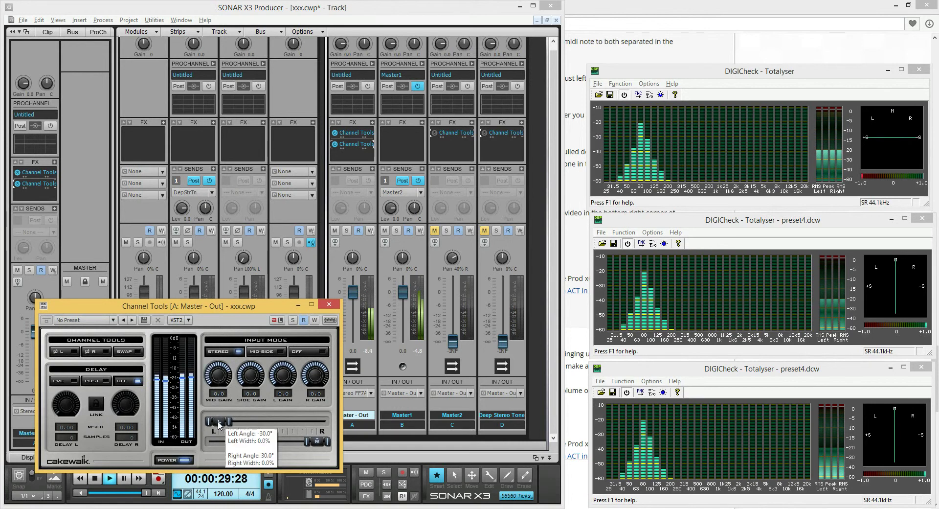
left_click_drag(218, 424, 273, 443)
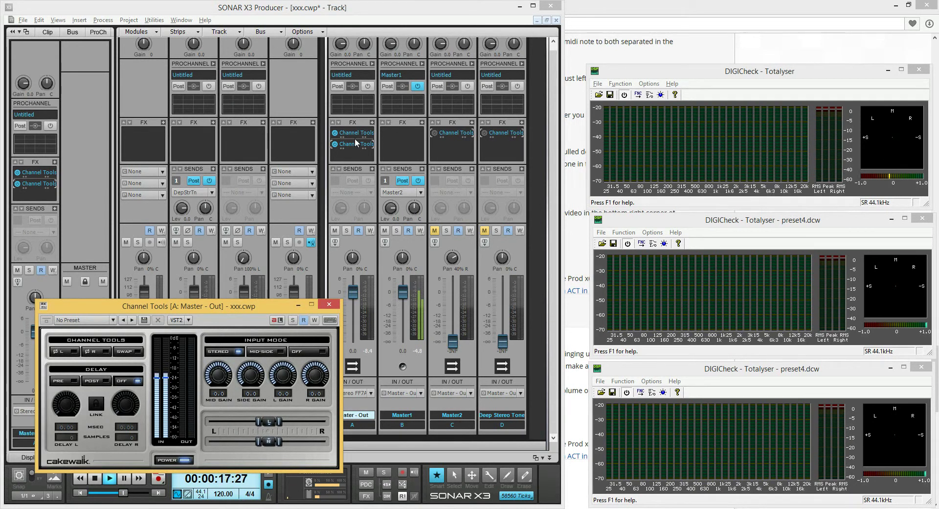
Compare Master-Out with the second Channel Tools on and off, and leave both instances bypassed with the plug-in window closed.
left_click(335, 144)
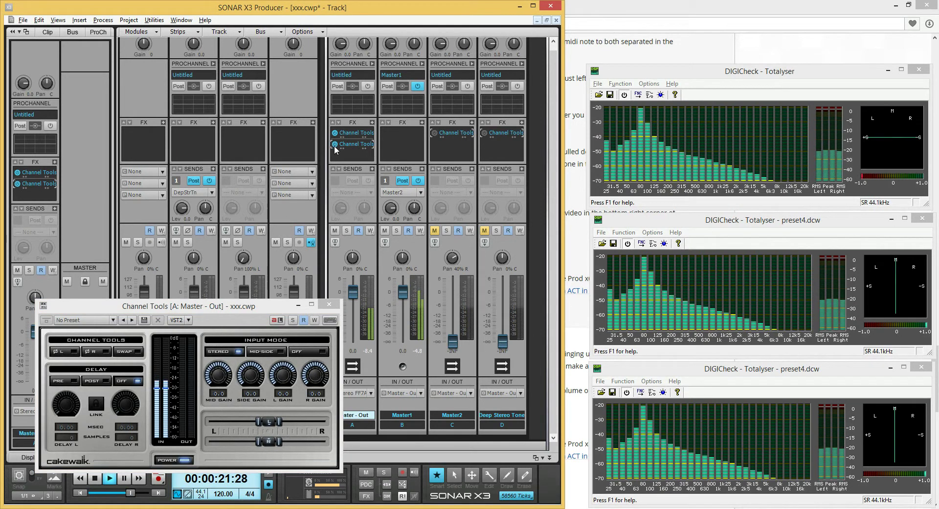
left_click(335, 145)
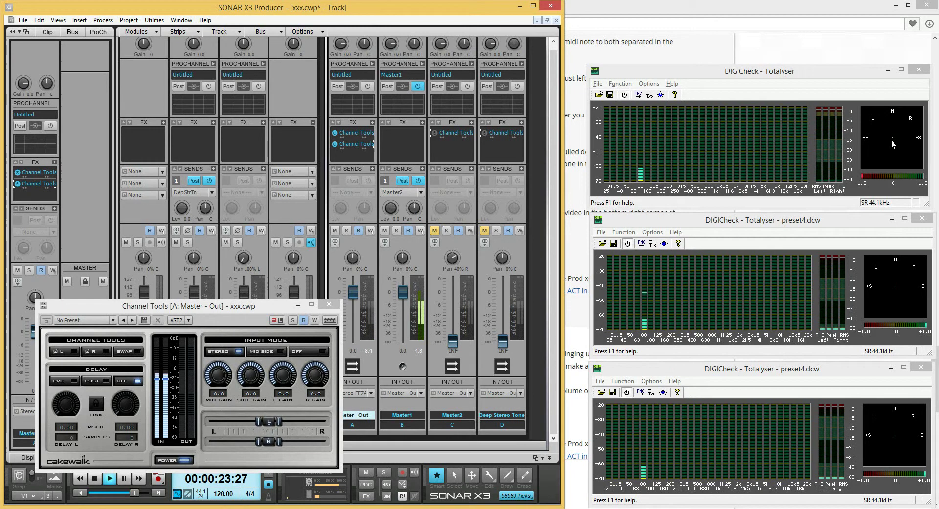
left_click(335, 144)
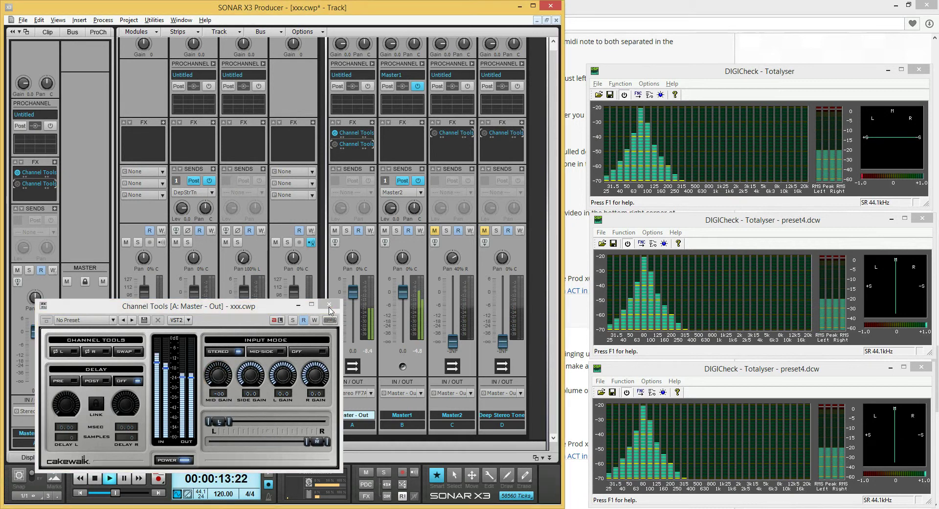
double_click(350, 143)
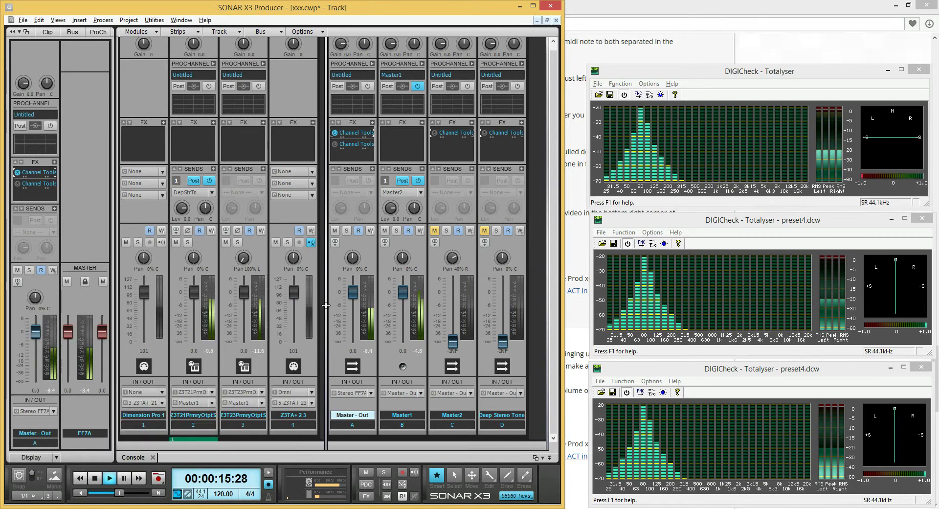
left_click(335, 133)
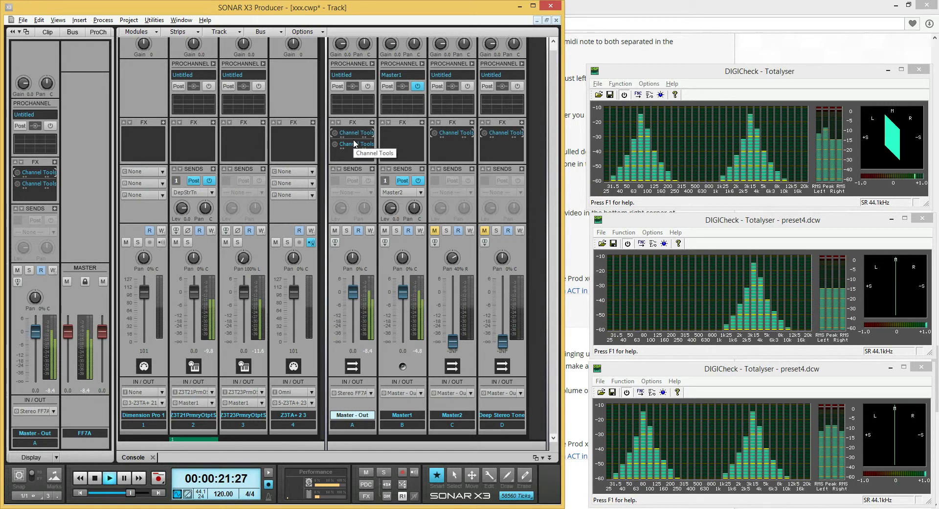
Select the Master1 bus and highlight it together with tracks 2 and 3.
left_click(405, 352)
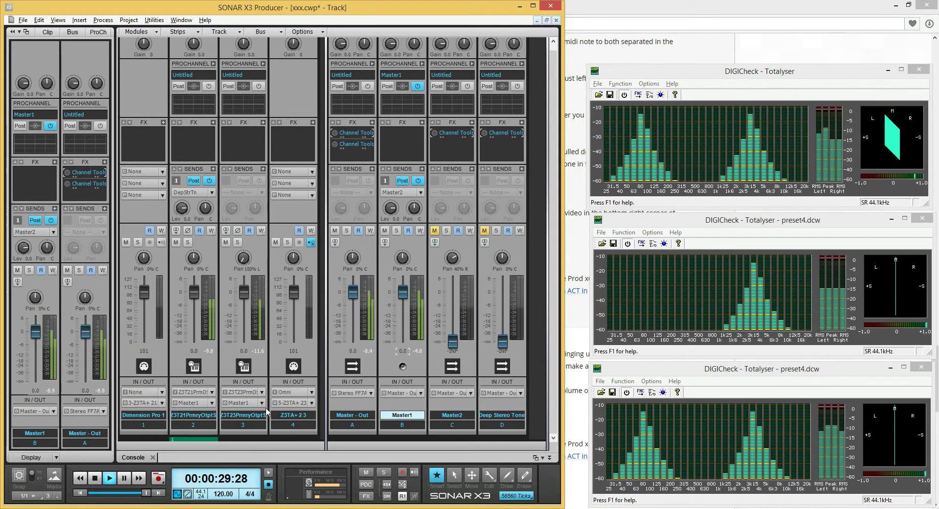
left_click(389, 430)
left_click(378, 434)
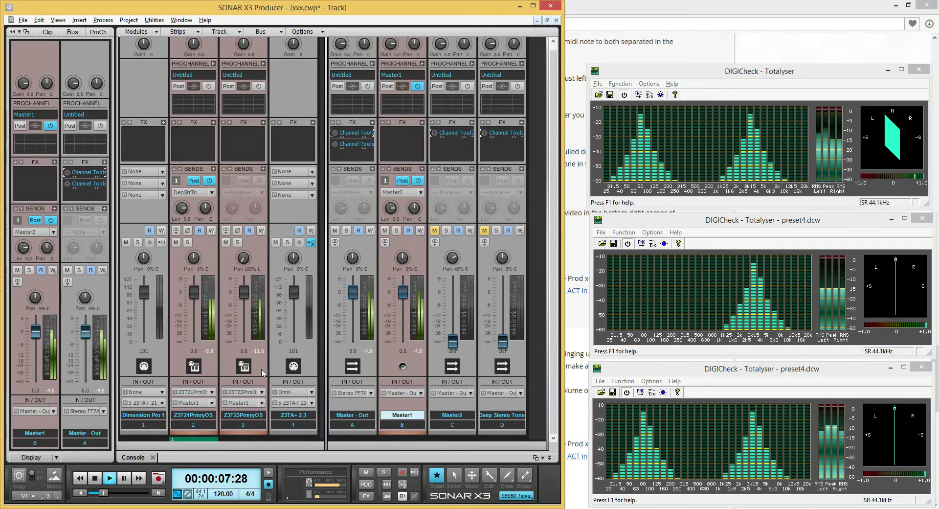
Unmute the Deep Stereo Tone bus and compare the mix with its fader raised and fully lowered.
left_click(508, 414)
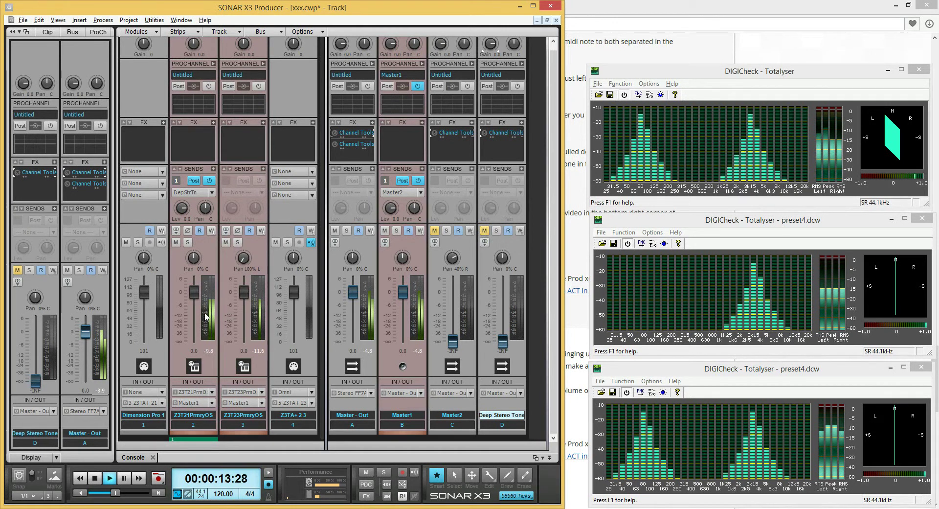
left_click(484, 230)
left_click_drag(504, 354, 506, 296)
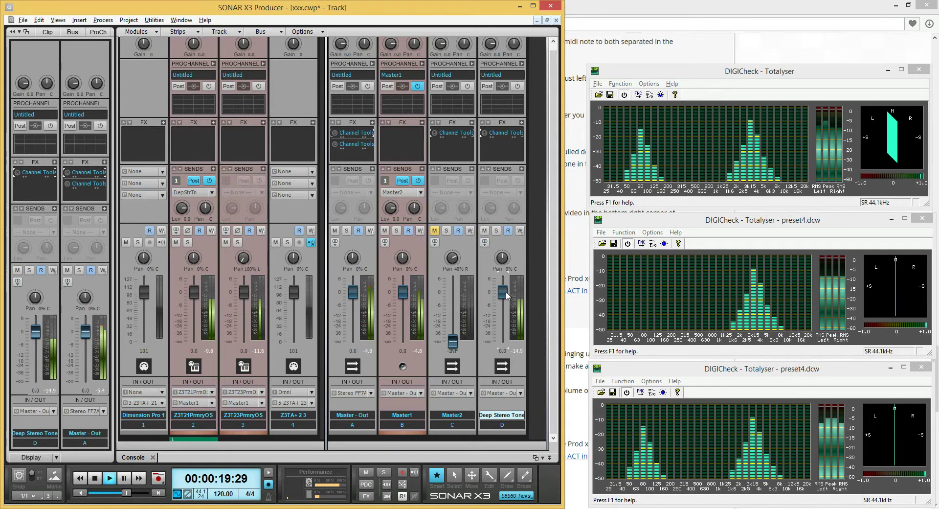
left_click_drag(506, 295, 503, 332)
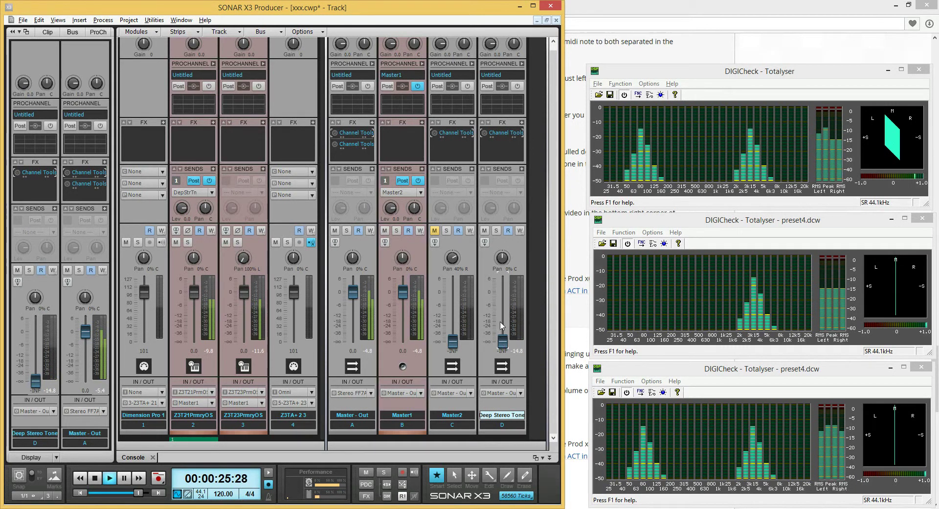
Solo the Deep Stereo Tone bus, reset its fader to 0.0 and unsolo it.
left_click(496, 231)
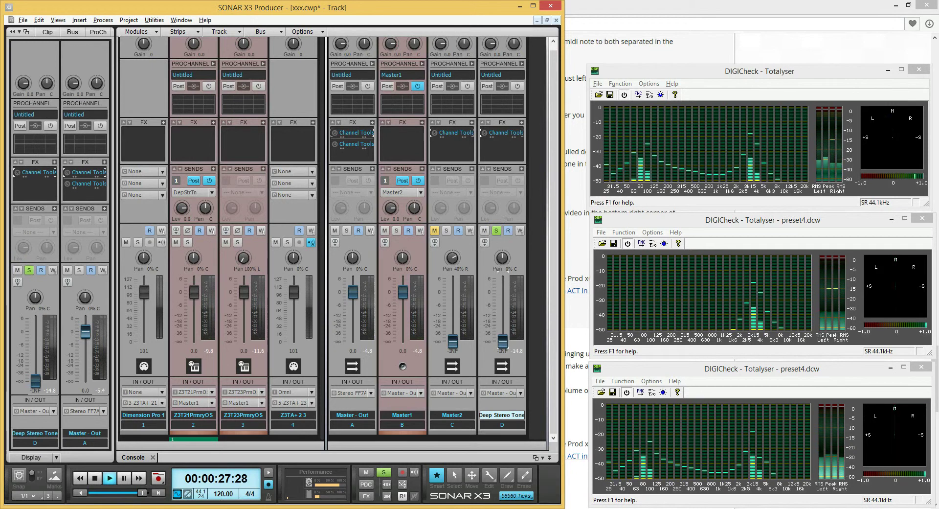
double_click(503, 341)
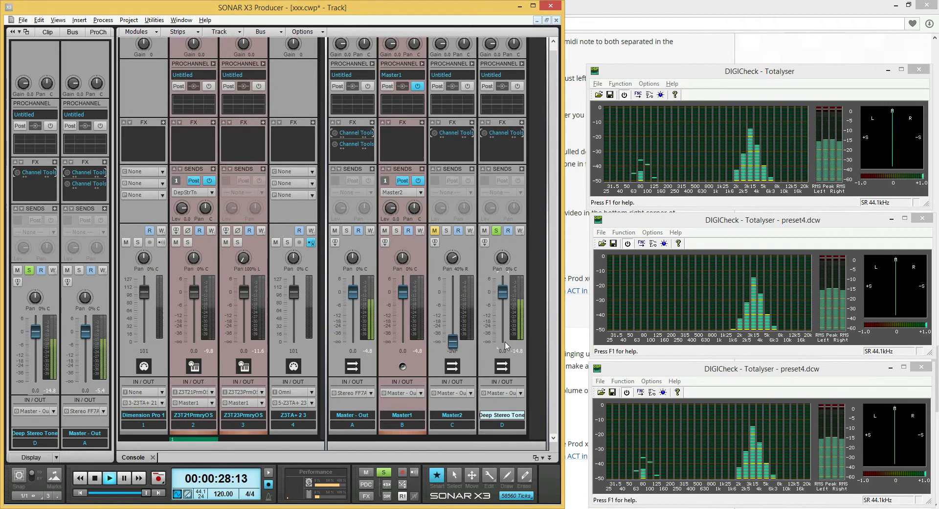
left_click(495, 231)
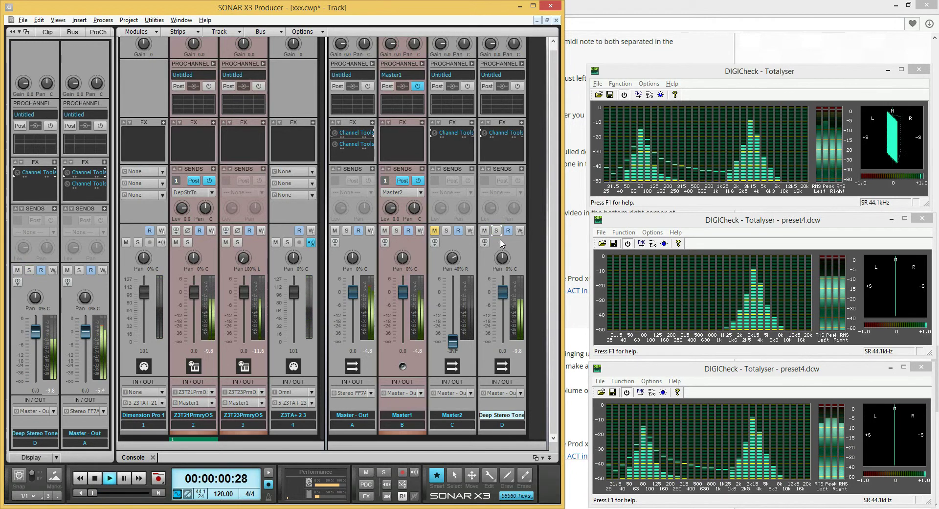
Inspect the Deep Stereo Tone bus with its Channel Tools enabled, and leave the plug-in closed and bypassed with the bus muted.
double_click(499, 136)
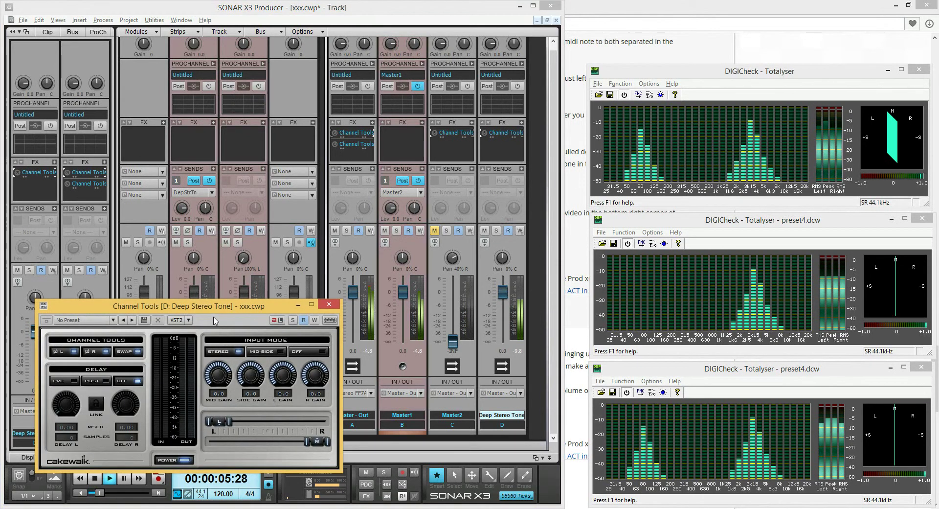
left_click_drag(221, 309, 322, 143)
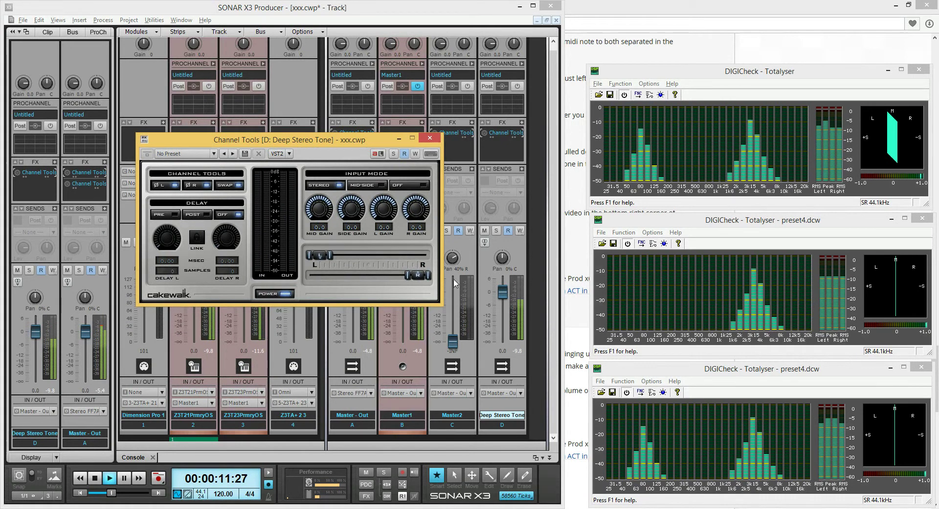
left_click(484, 133)
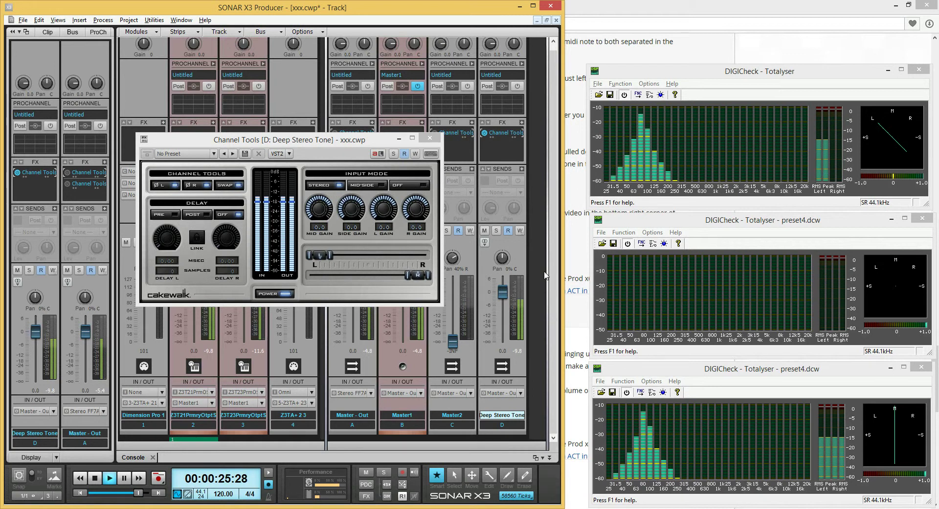
left_click(190, 188)
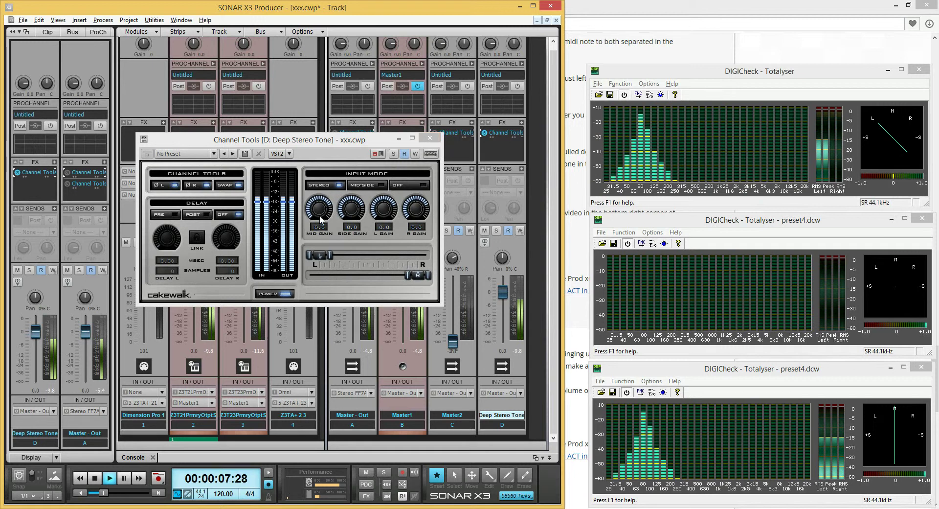
mouse_move(323, 211)
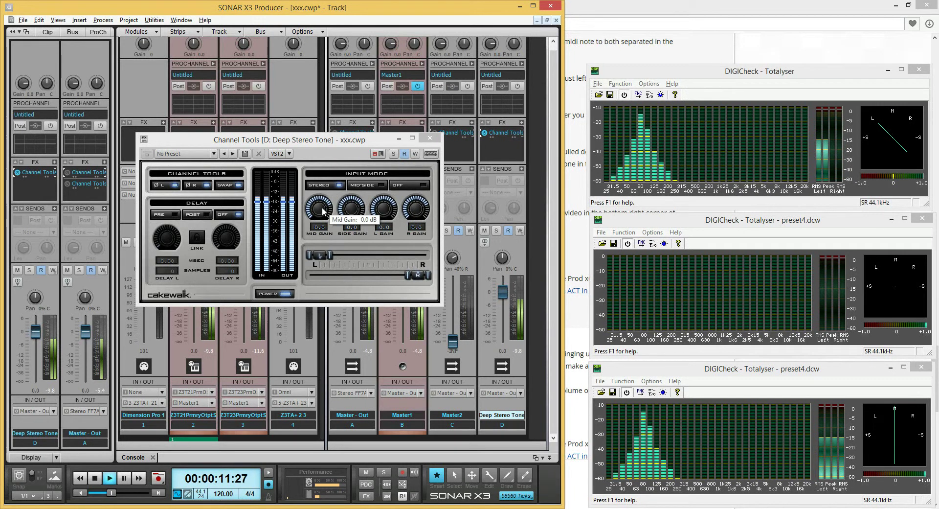
left_click(432, 138)
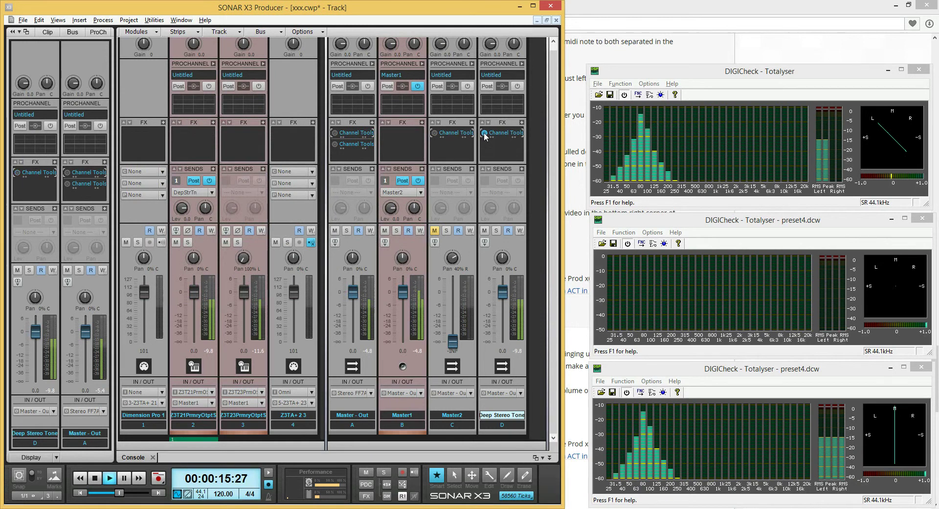
left_click(485, 231)
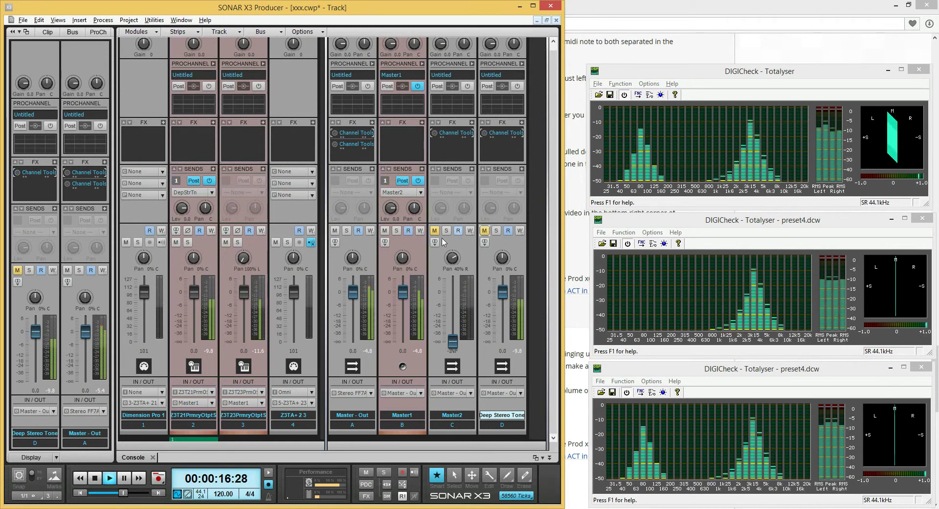
Open Master-Out's first Channel Tools, enable it and reset its mid gain to 0.0 dB.
double_click(333, 134)
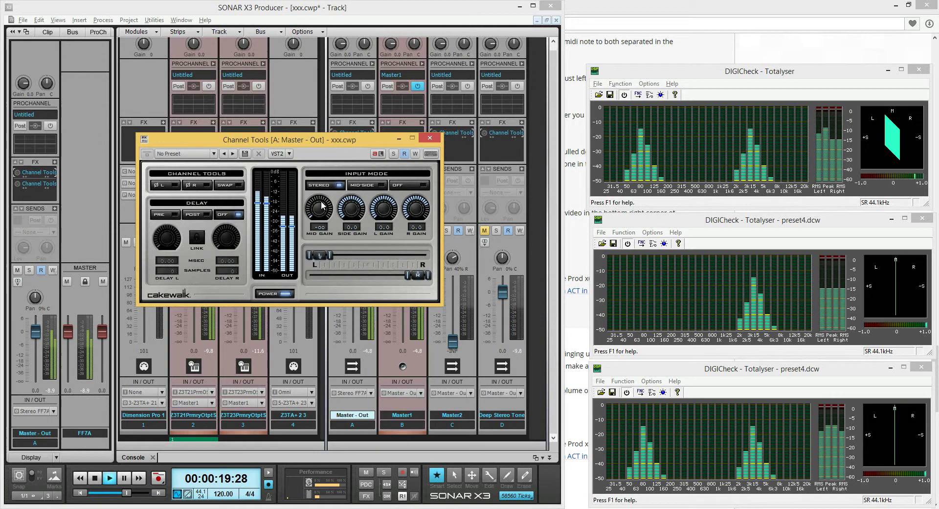
double_click(336, 132)
double_click(317, 241)
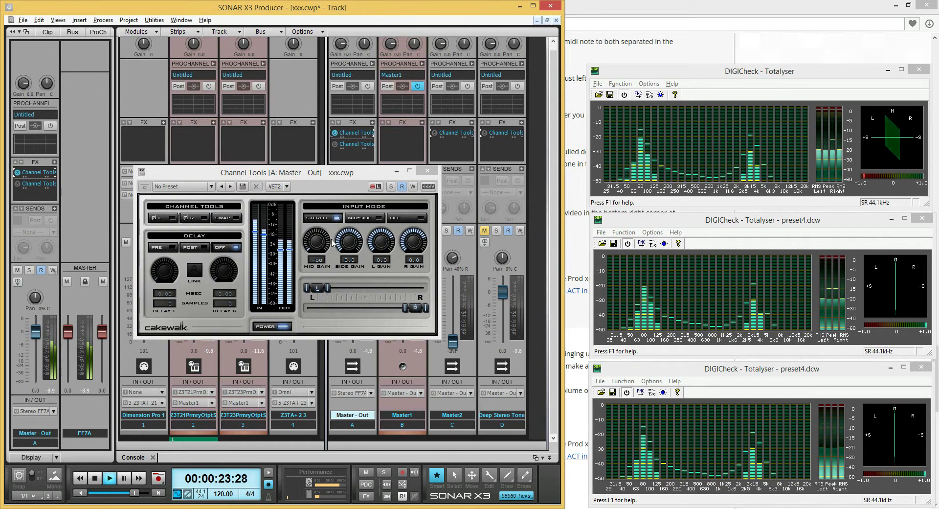
mouse_move(320, 241)
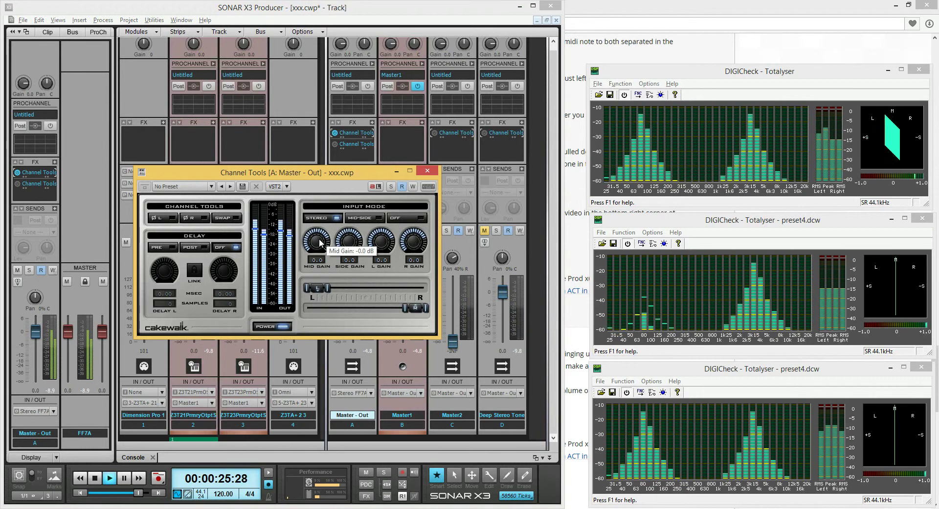
Compare Master-Out with the mid gain lowered by about 12.6 dB and reset to 0.0, and leave the plug-in bypassed and closed.
left_click_drag(320, 244, 314, 274)
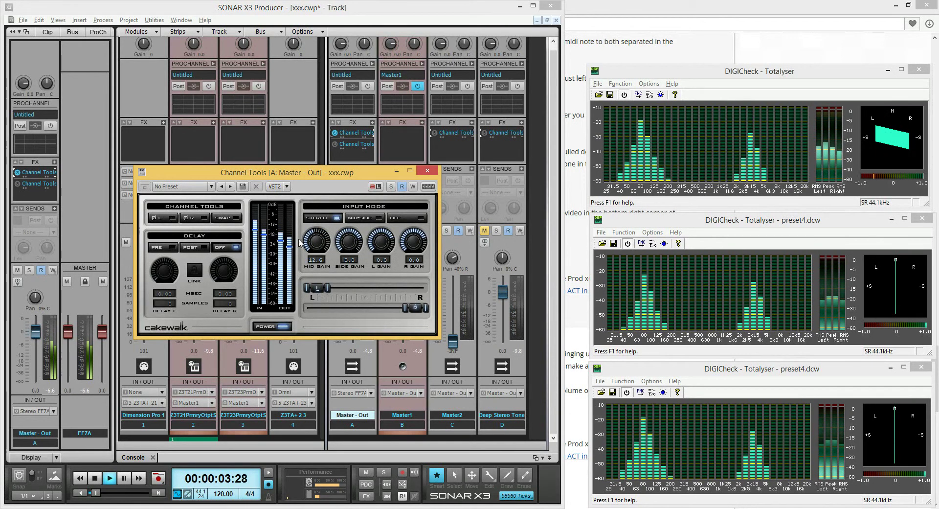
double_click(322, 235)
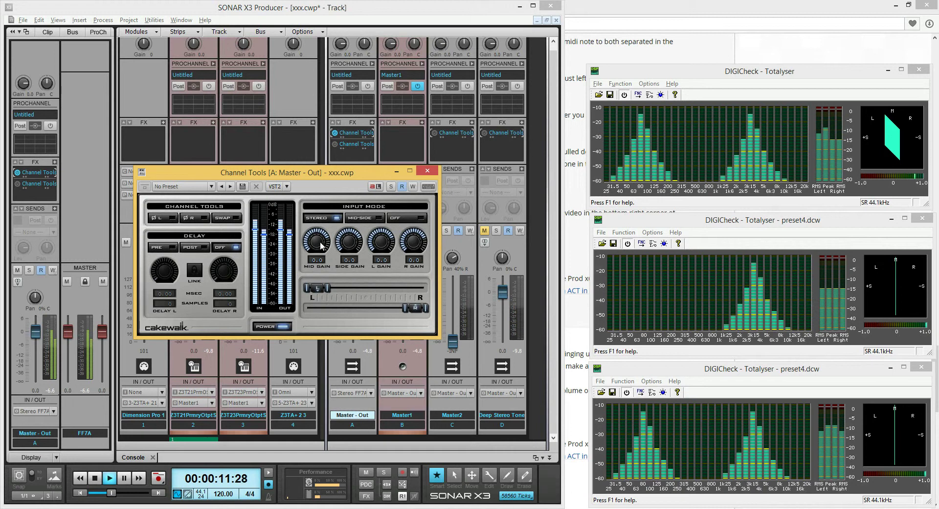
mouse_move(321, 246)
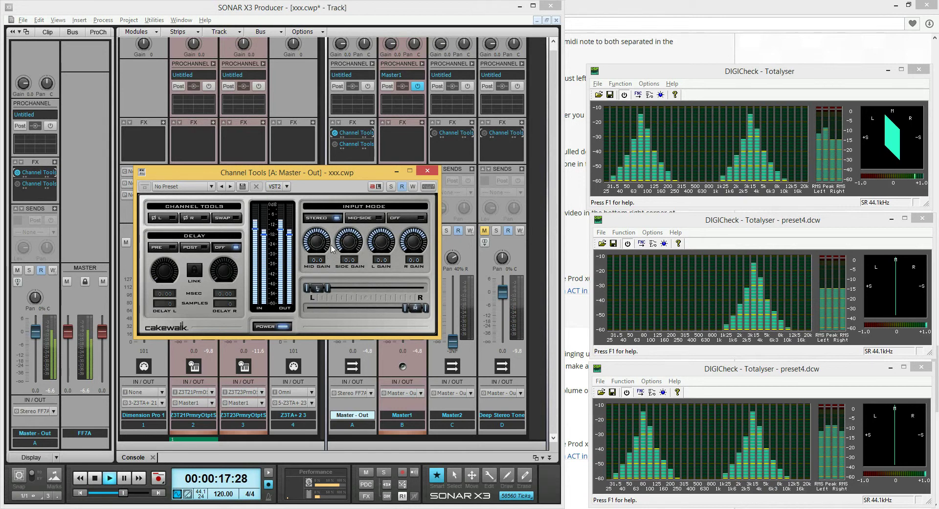
left_click(337, 133)
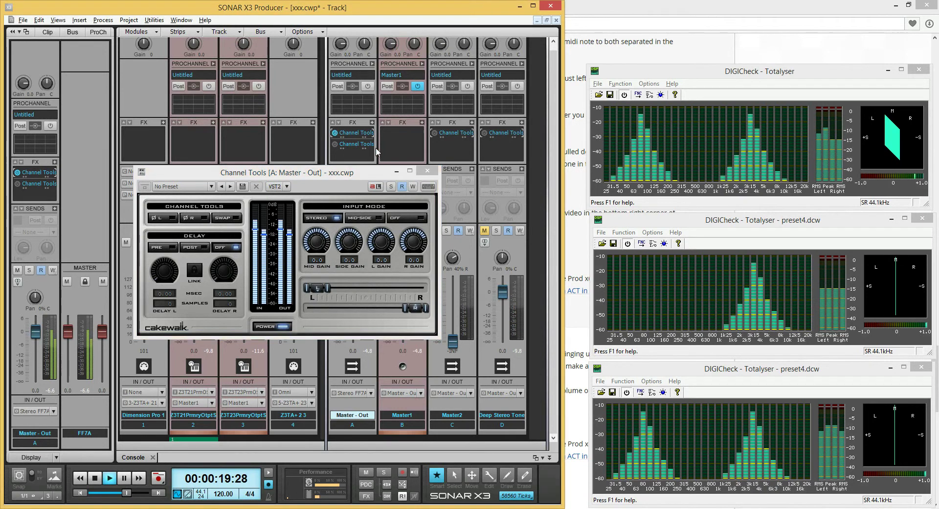
left_click(427, 170)
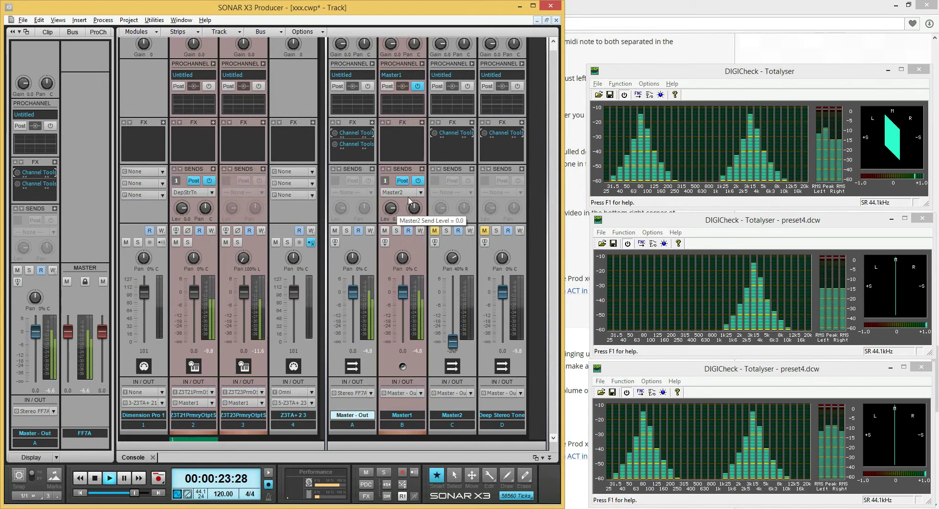
Unmute the Master2 bus and open its Channel Tools with the plug-in enabled, keeping the Master2 fader in view.
left_click(450, 197)
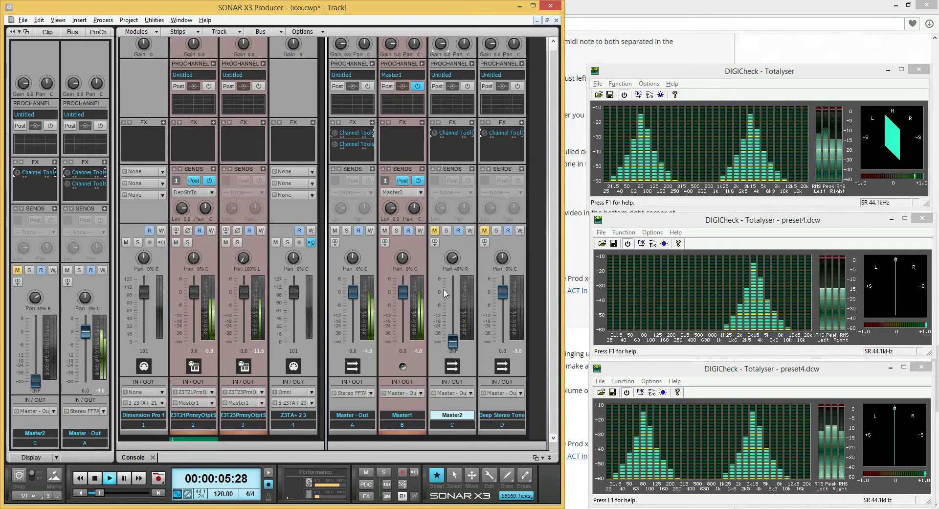
left_click(434, 231)
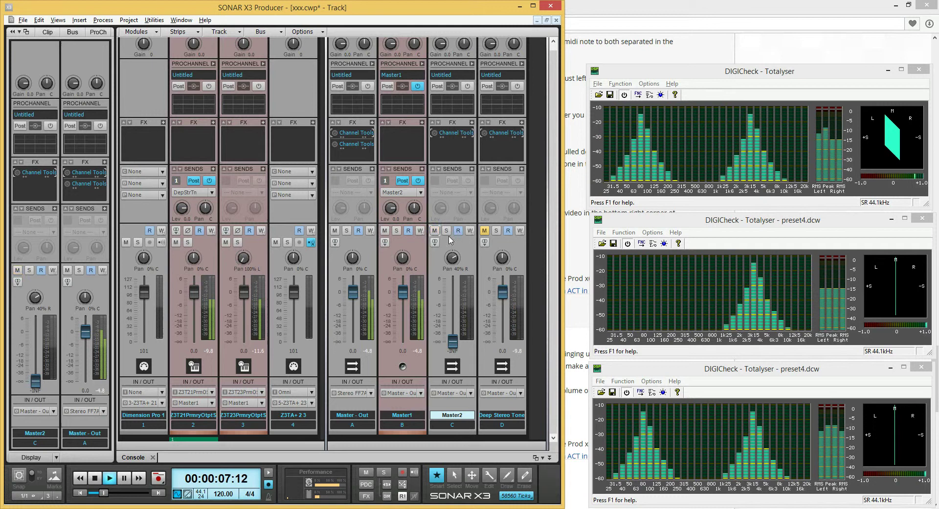
double_click(455, 135)
left_click(434, 136)
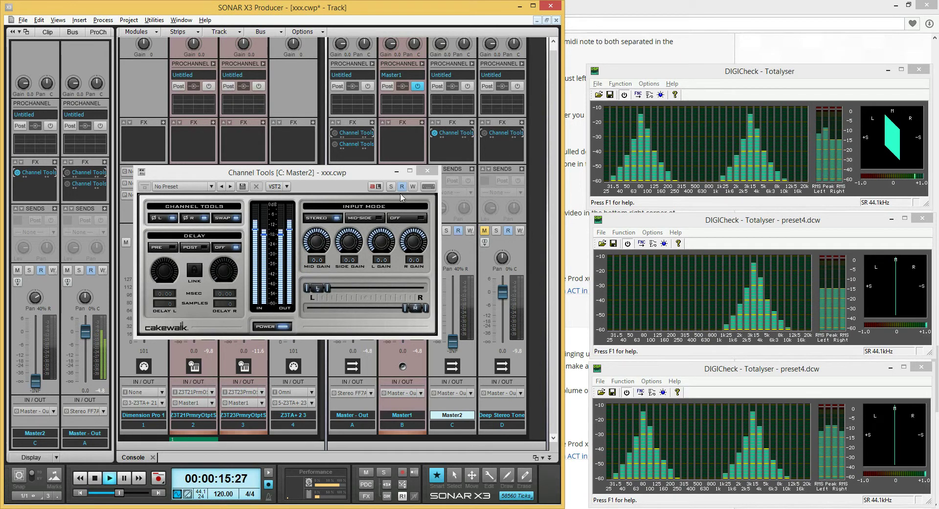
left_click_drag(370, 178, 330, 147)
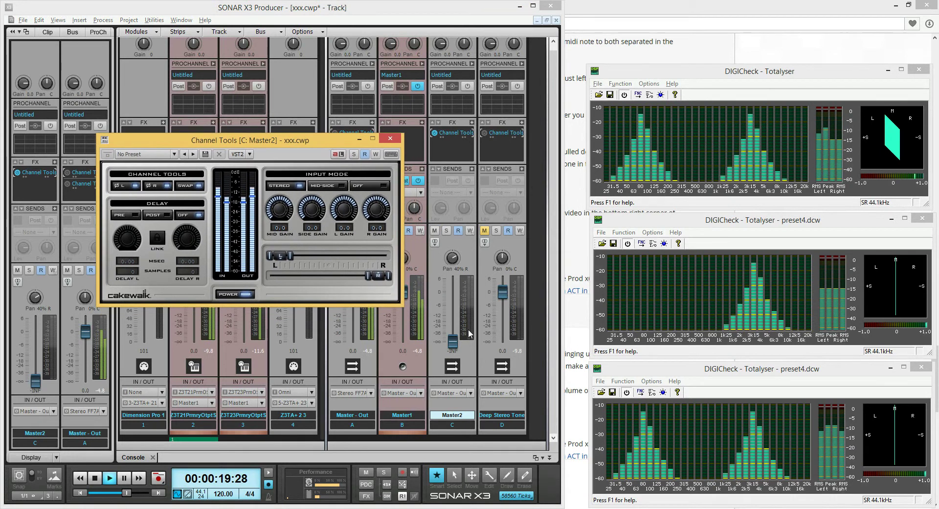
Rename the Deep Stereo Tone bus to "Deep LeftTone".
double_click(504, 415)
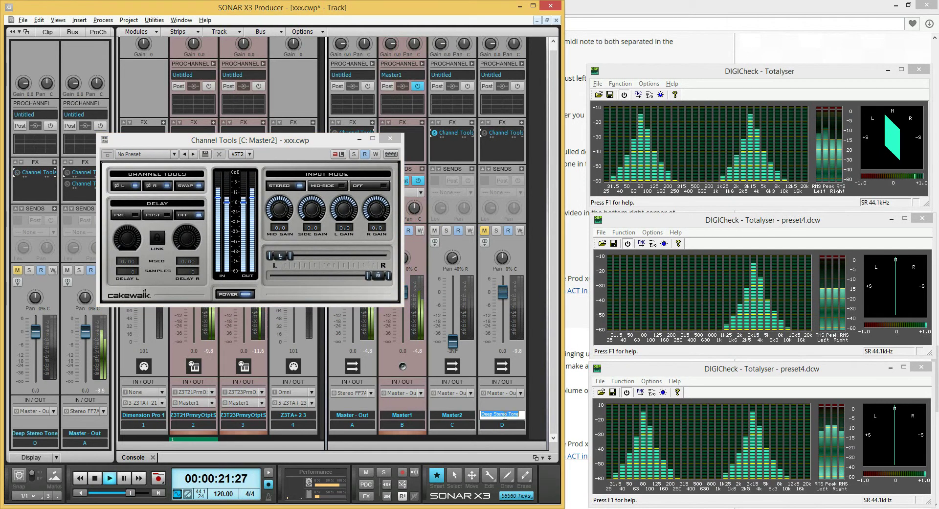
double_click(500, 414)
type("Left")
key("Return")
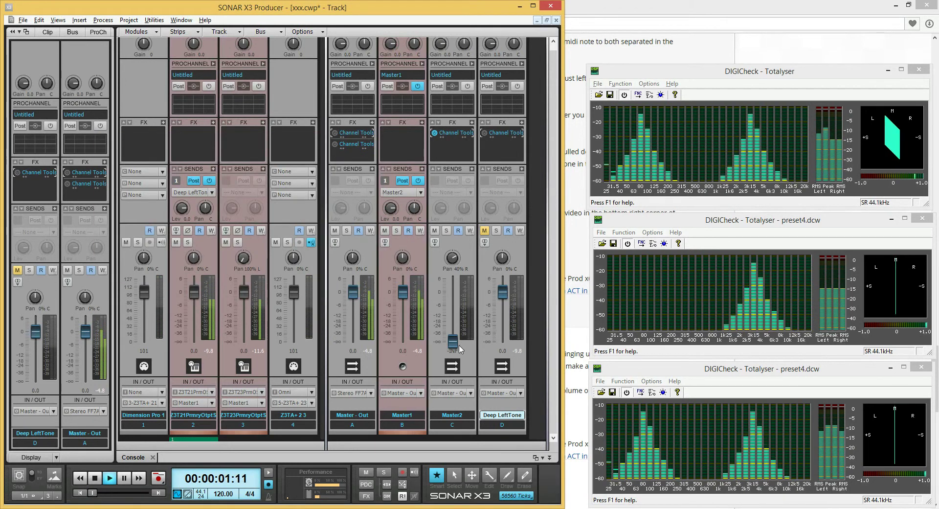
Raise the Master2 fader to 0.0 and reset the bus's pan to centre.
left_click_drag(460, 348, 459, 321)
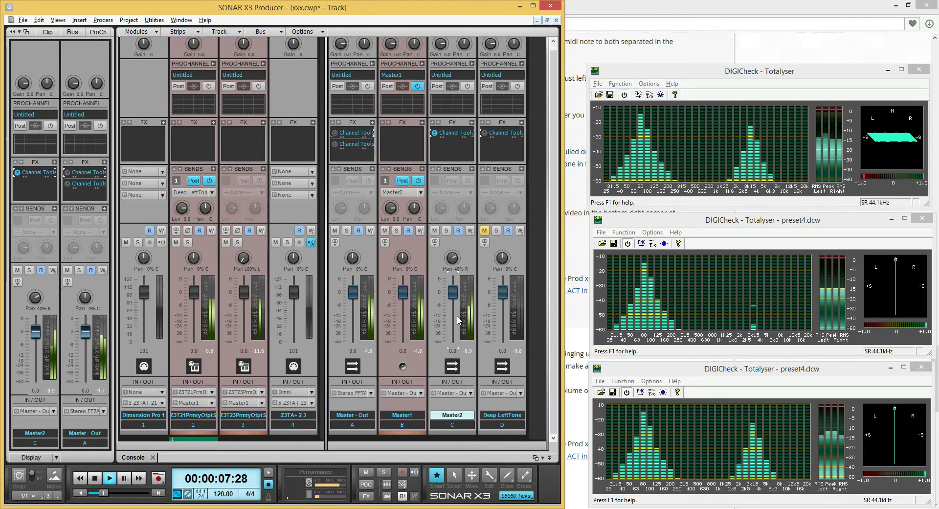
double_click(455, 272)
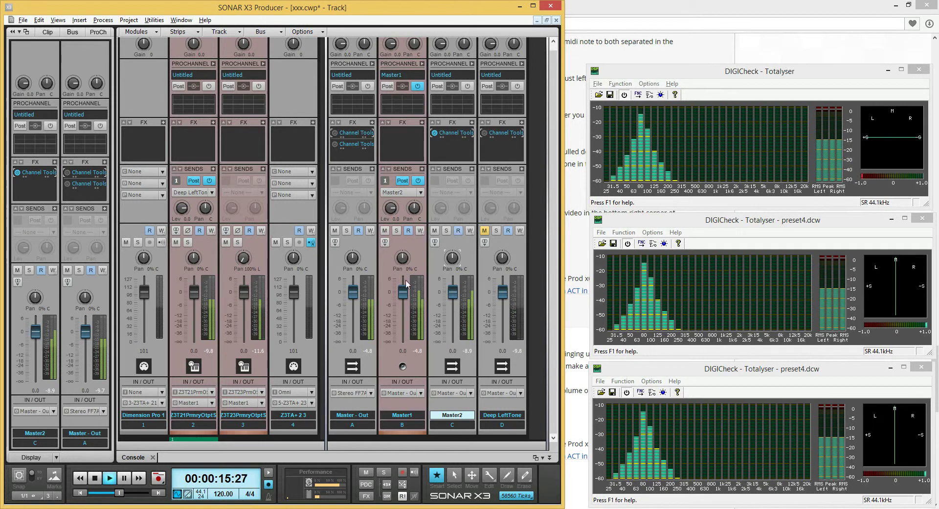
Check the settings of the first Channel Tools on Master-Out and close its window.
left_click_drag(336, 136, 345, 133)
double_click(345, 133)
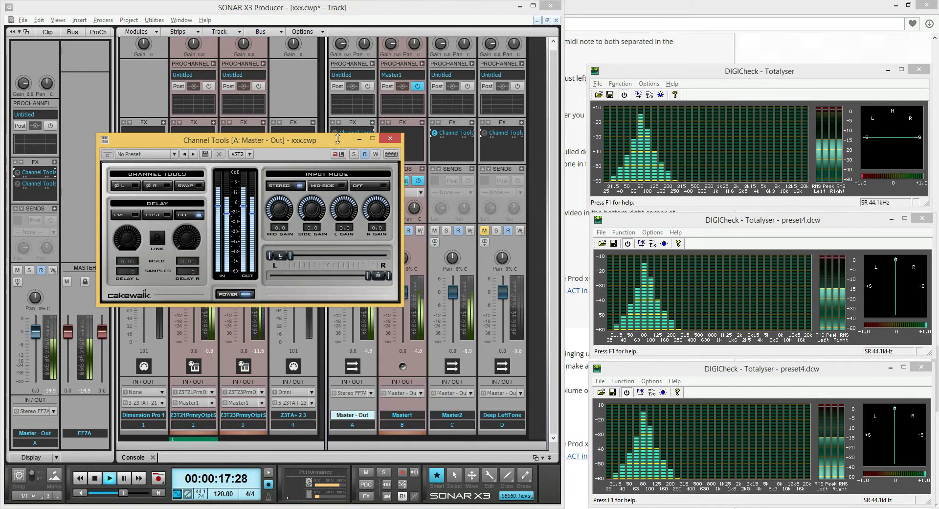
left_click(390, 138)
Compare the mix while moving the Master2 fader down and back up, and mute the Master2 bus with its Channel Tools bypassed.
mouse_move(456, 291)
left_mouse_down()
mouse_move(456, 318)
mouse_move(453, 295)
left_mouse_up()
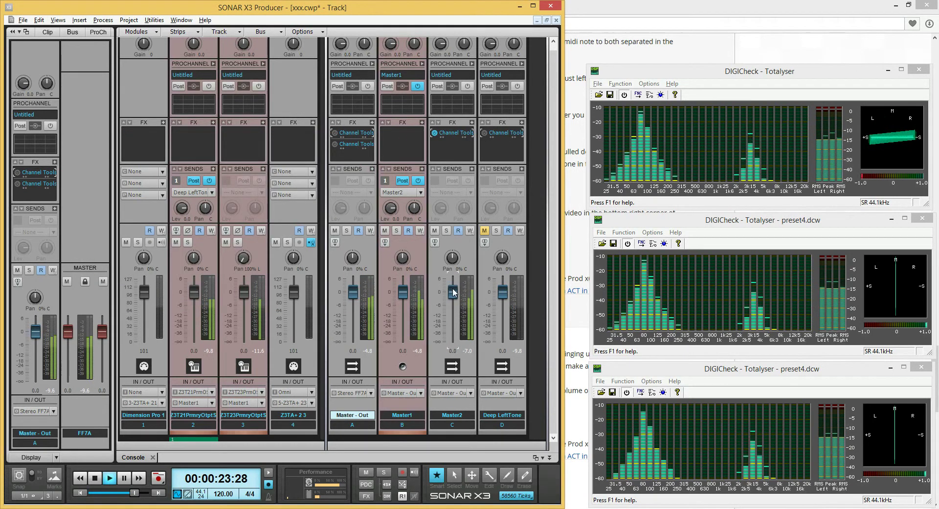
left_click(452, 295)
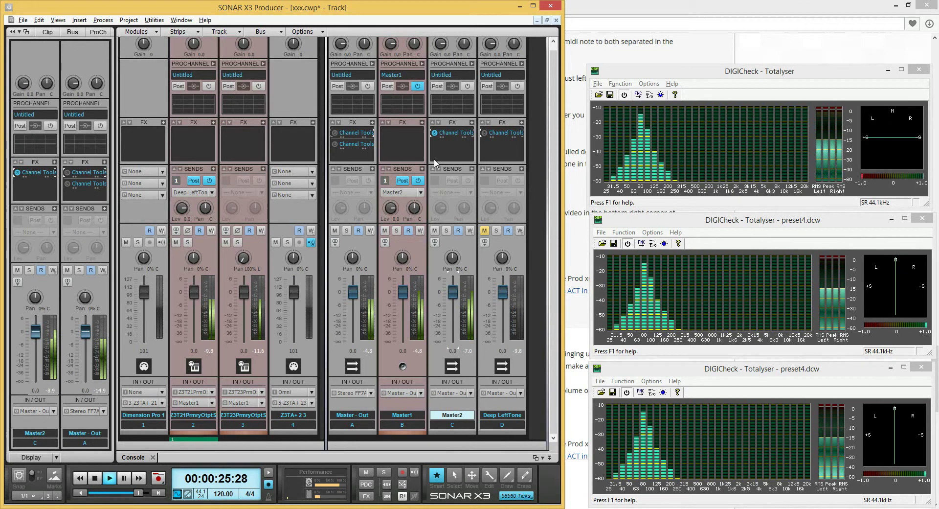
left_click(434, 230)
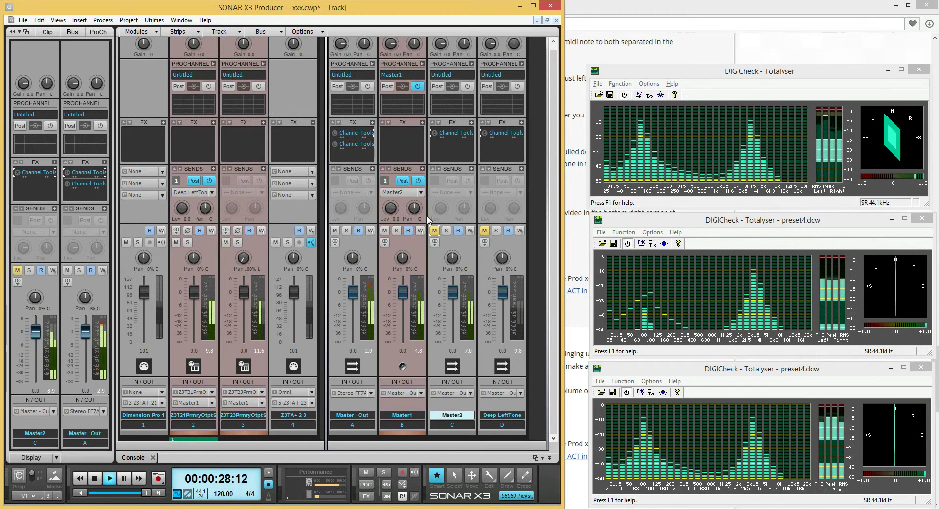
Vary the mid gain in Master-Out's first Channel Tools down to about -4.3 dB, and leave the plug-in bypassed and closed.
double_click(357, 135)
left_click_drag(287, 226, 290, 259)
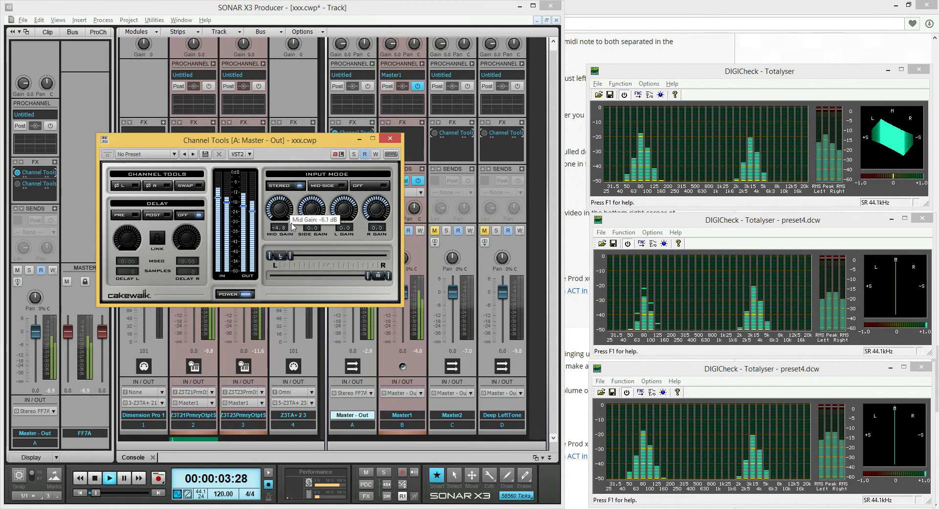
left_click_drag(292, 227, 283, 211)
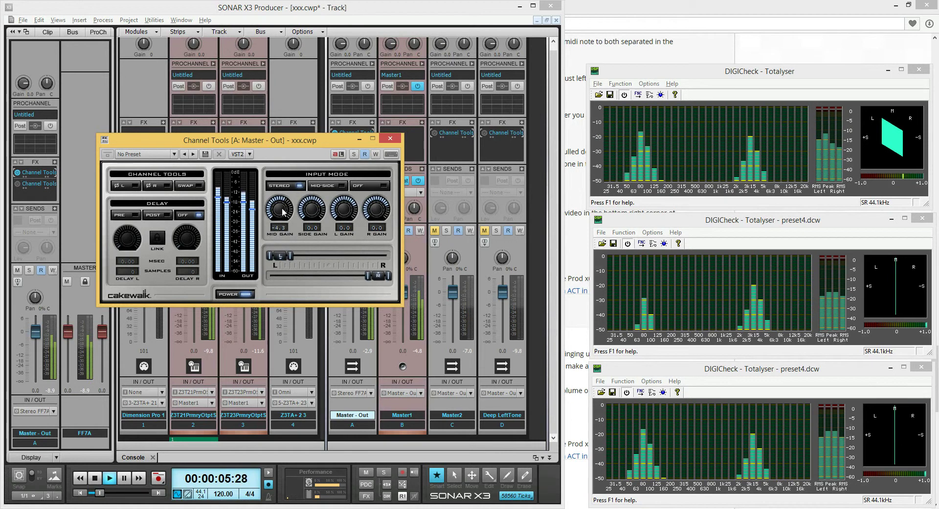
left_click(389, 138)
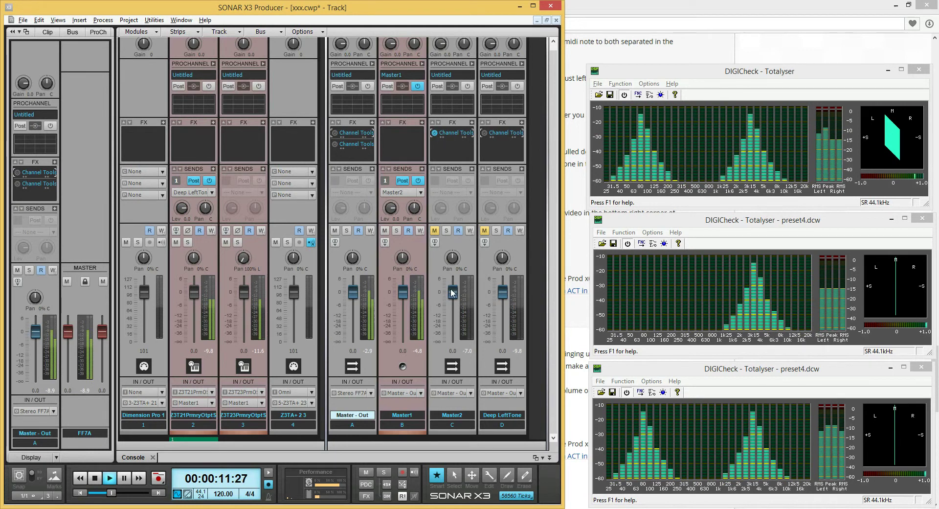
With Master2 unmuted and its fader swept back up, compare Master-Out with its second Channel Tools enabled and bypassed.
mouse_move(454, 296)
left_mouse_down()
mouse_move(453, 337)
mouse_move(454, 292)
left_mouse_up()
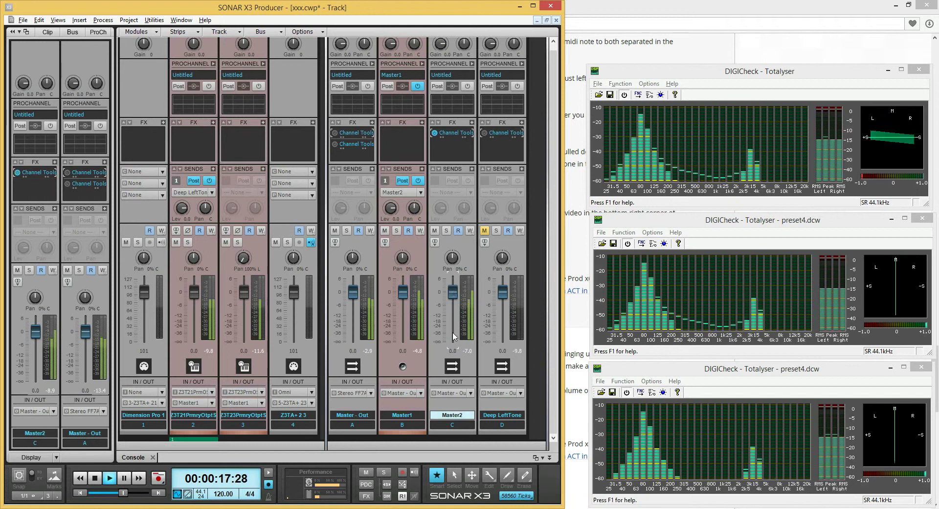
left_click(339, 144)
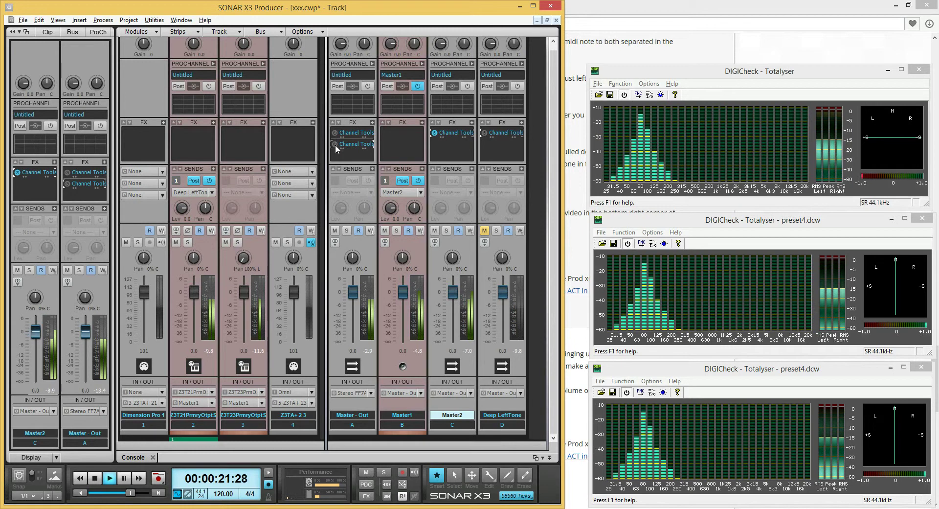
left_click(335, 144)
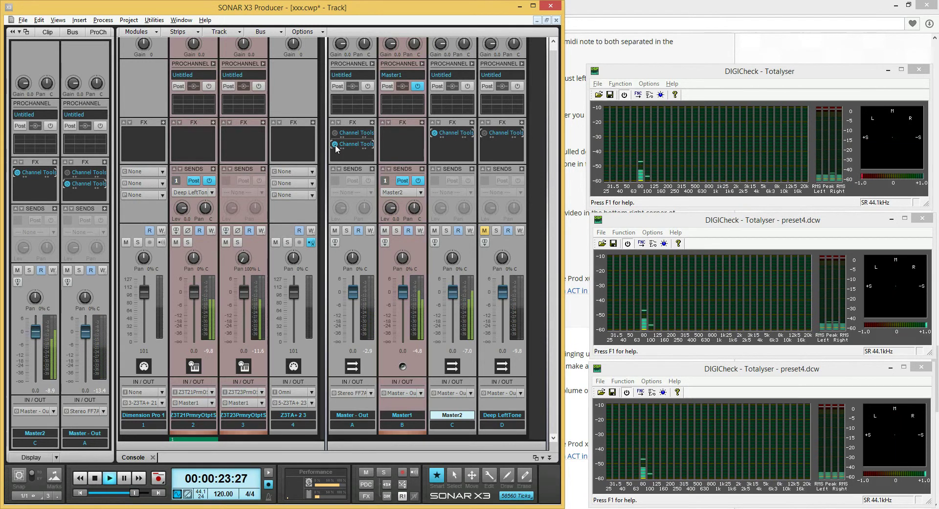
left_click(335, 145)
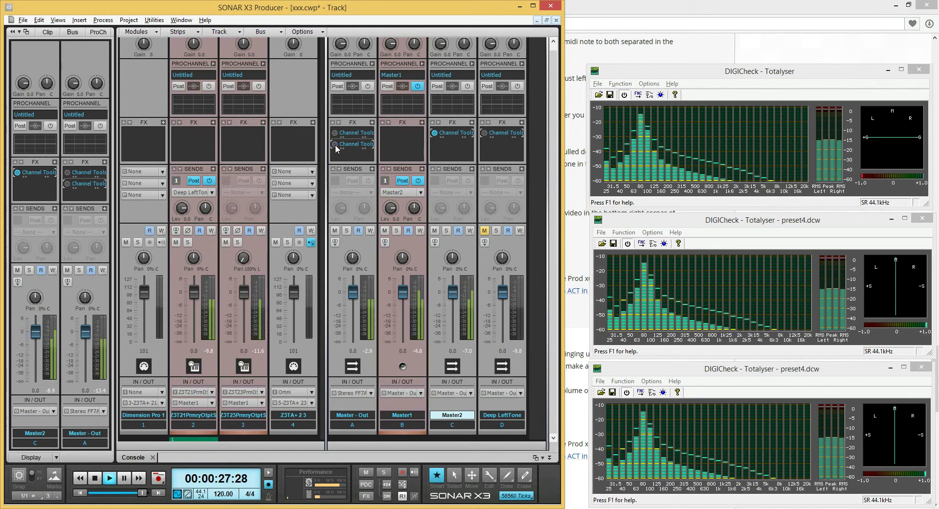
left_click(345, 143)
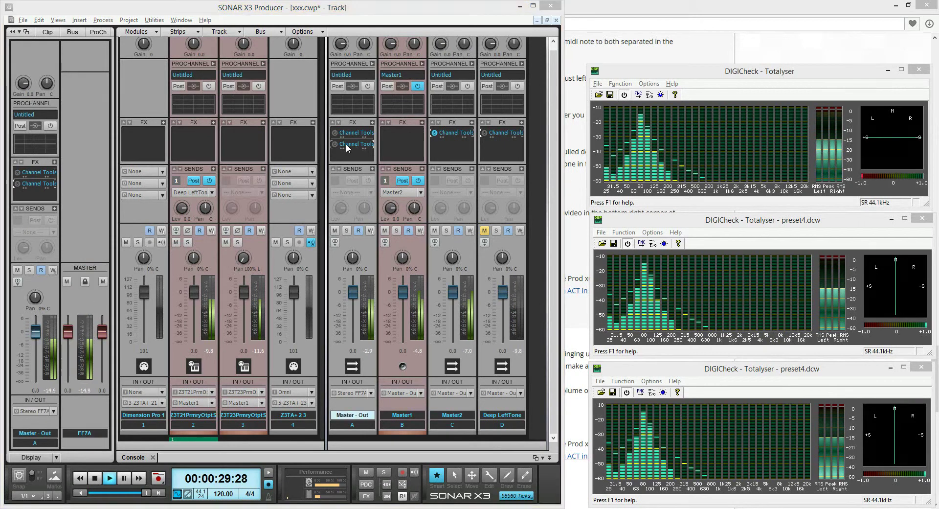
Check the settings of the second Channel Tools on Master-Out, and compare the mix with the plug-in enabled and bypassed.
double_click(345, 143)
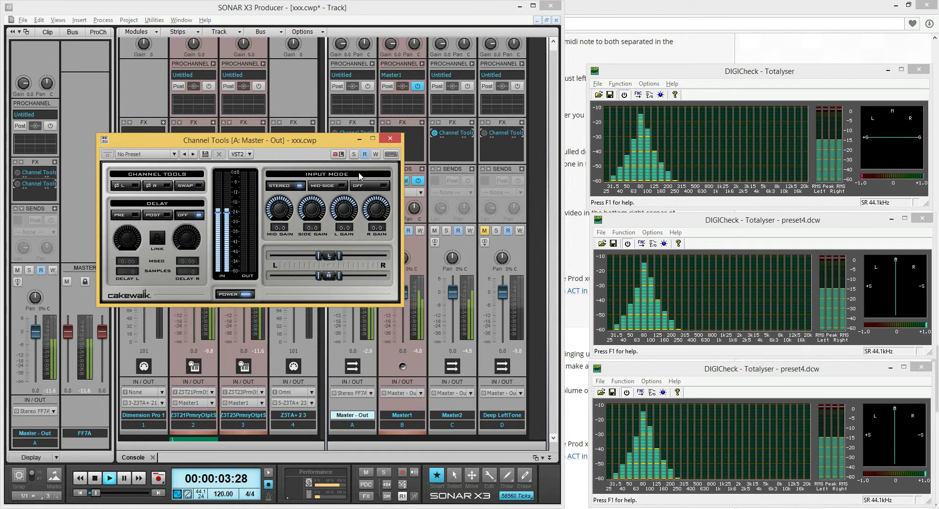
left_click(390, 138)
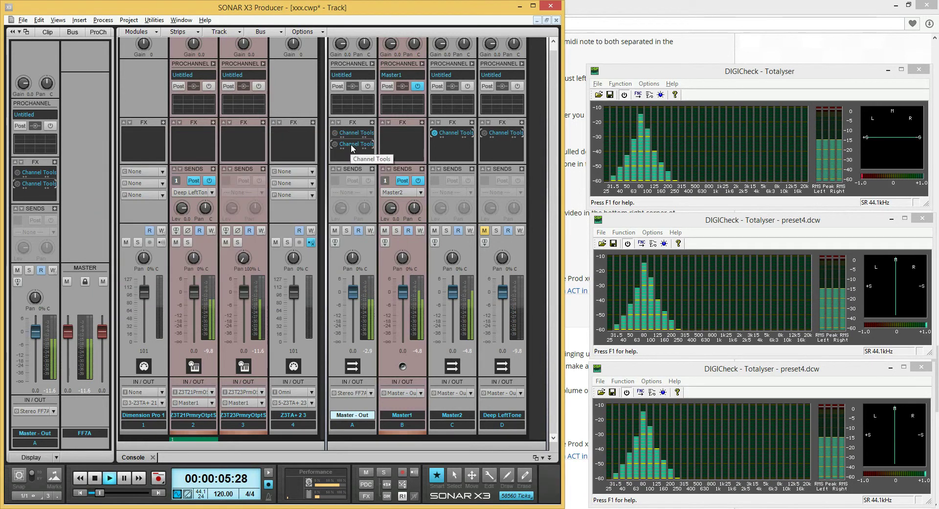
right_click(348, 143)
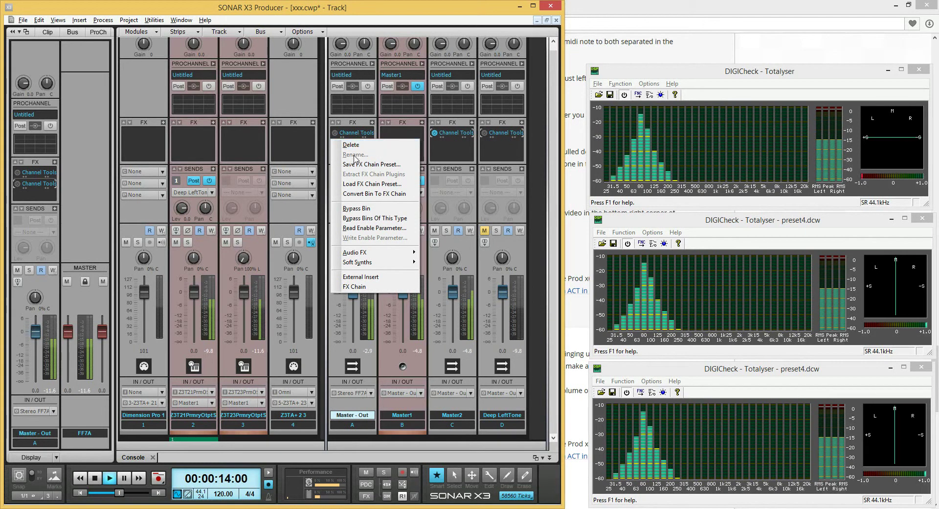
left_click(345, 136)
left_click_drag(346, 133, 346, 143)
left_click(336, 144)
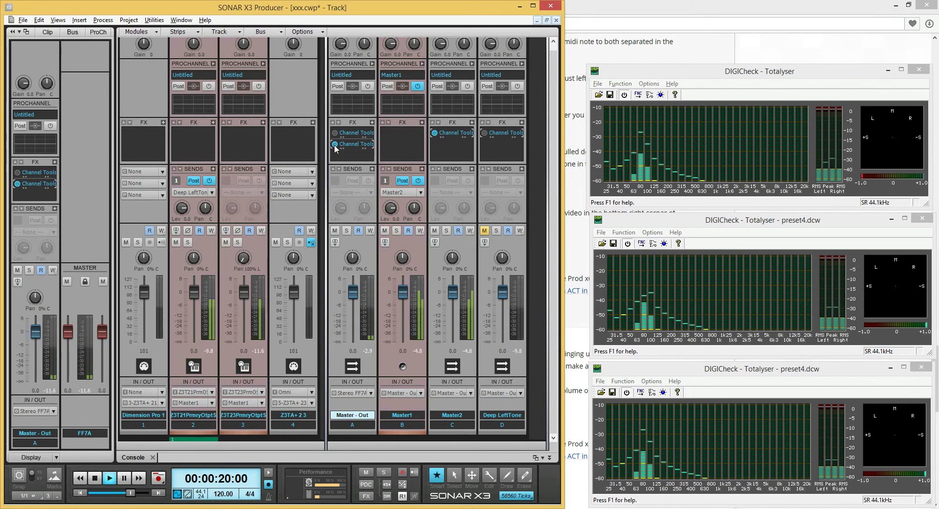
left_click(335, 145)
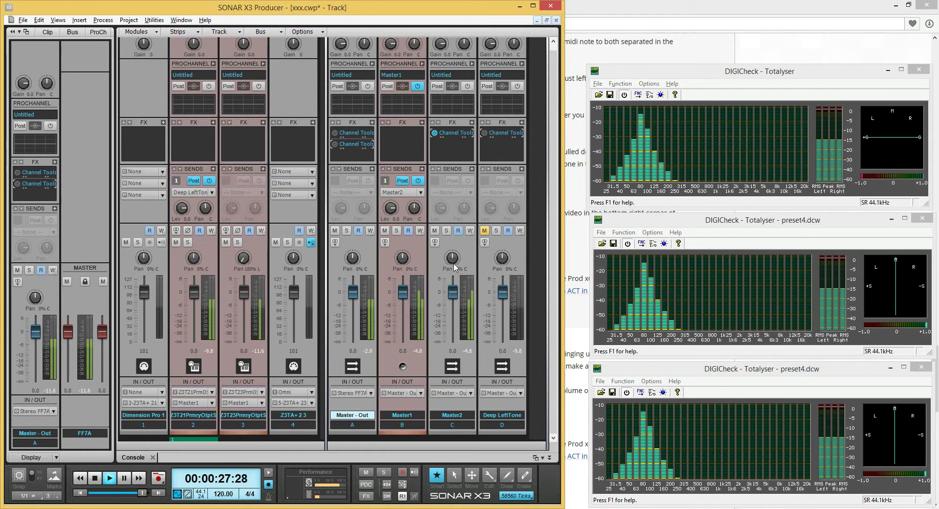
Move the left channel's pan position partway toward the centre in Master-Out's first Channel Tools and close its window.
double_click(354, 133)
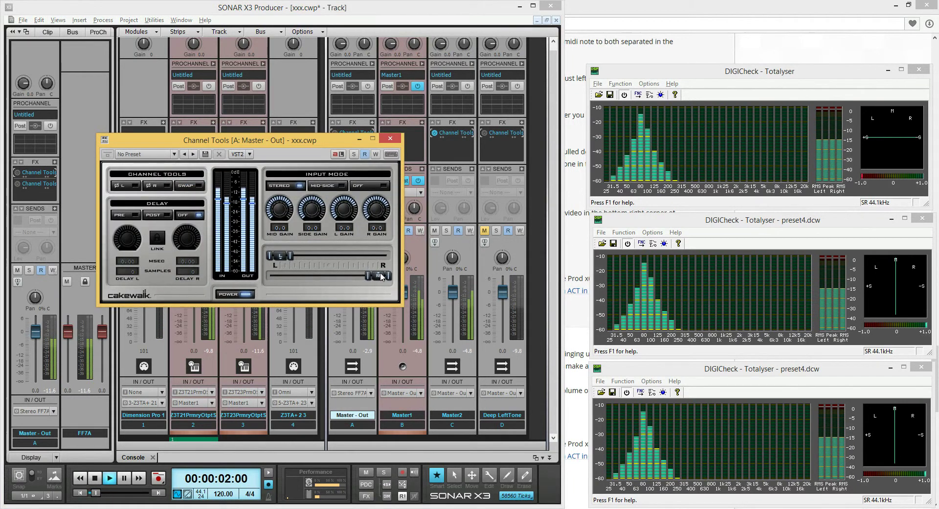
mouse_move(293, 258)
left_click_drag(293, 258, 321, 259)
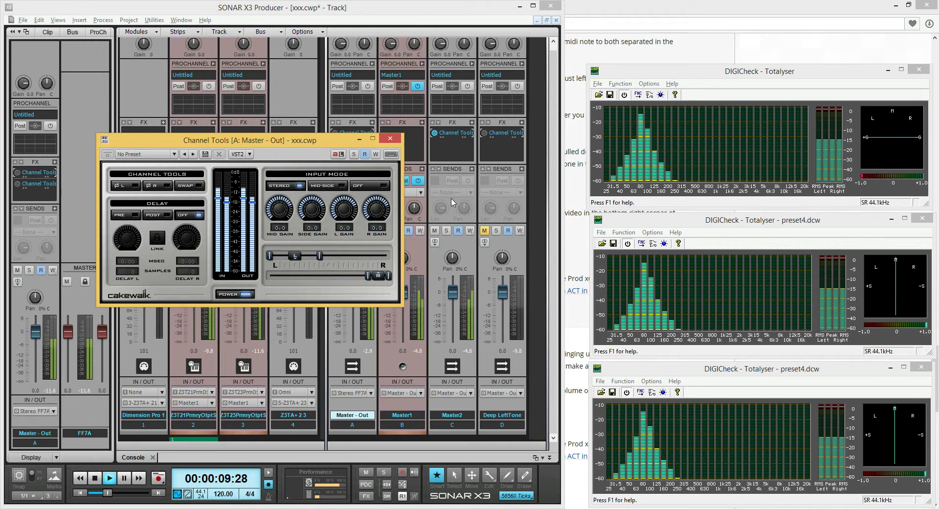
left_click(394, 141)
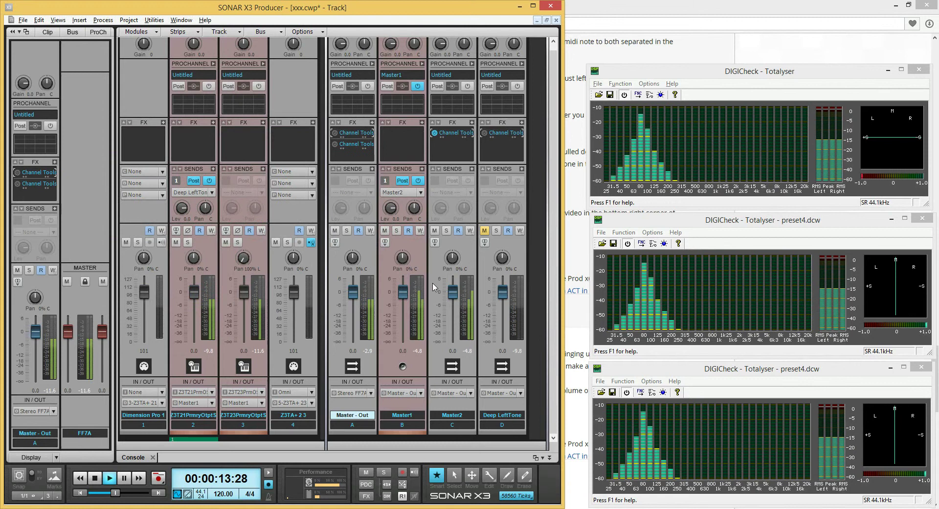
Lower the Master2 fader to -6.1 dB and sweep its pan from about 37% left to 42% right.
left_click_drag(453, 292, 453, 306)
left_click_drag(452, 258, 452, 270)
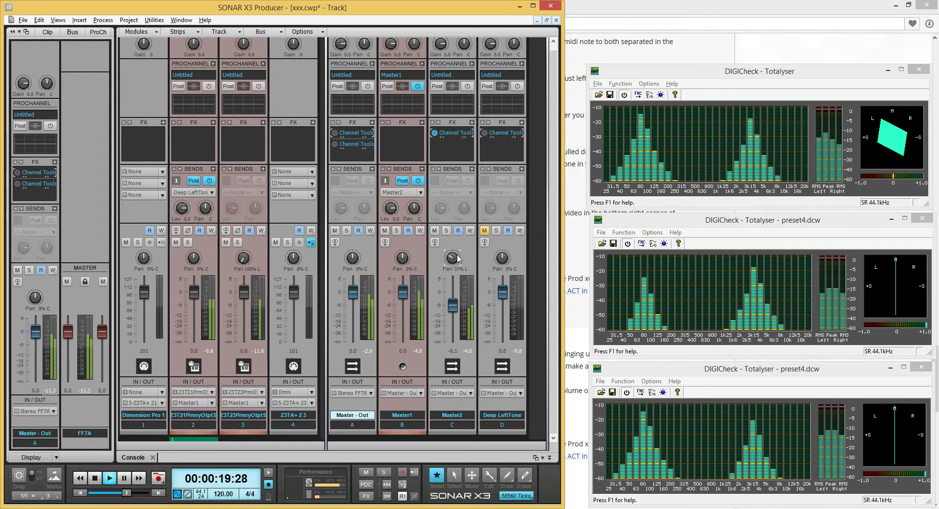
left_click_drag(452, 265, 453, 245)
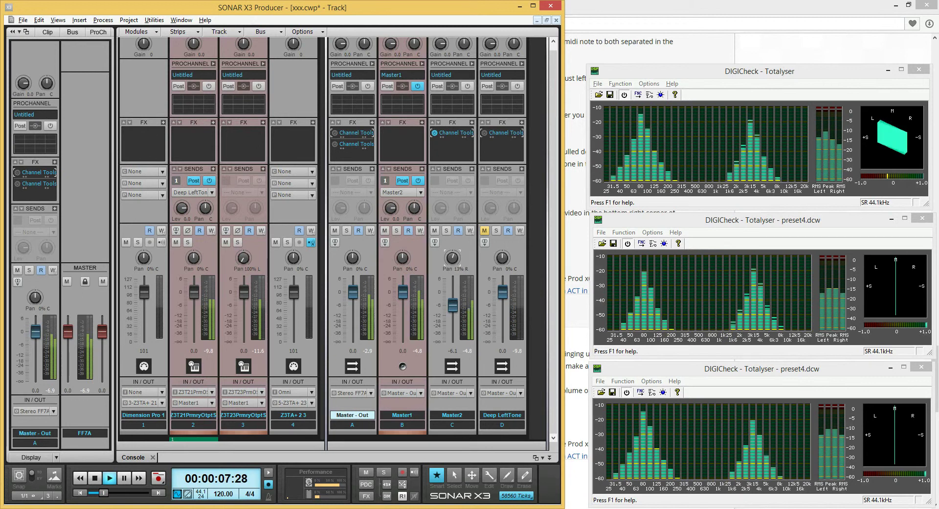
With Master2 muted, sweep the left channel's pan in Master-Out's first Channel Tools toward the centre and back fully left, leaving the plug-in bypassed and closed.
left_click(434, 230)
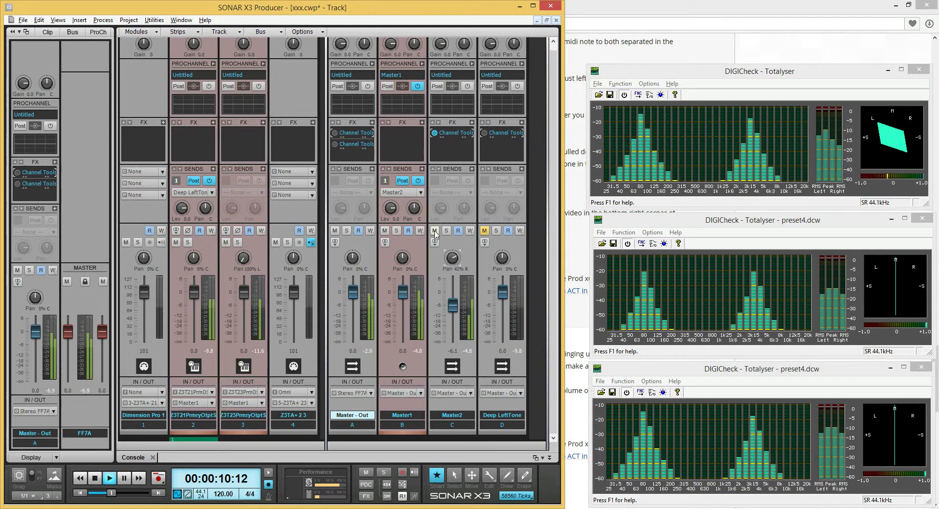
double_click(354, 132)
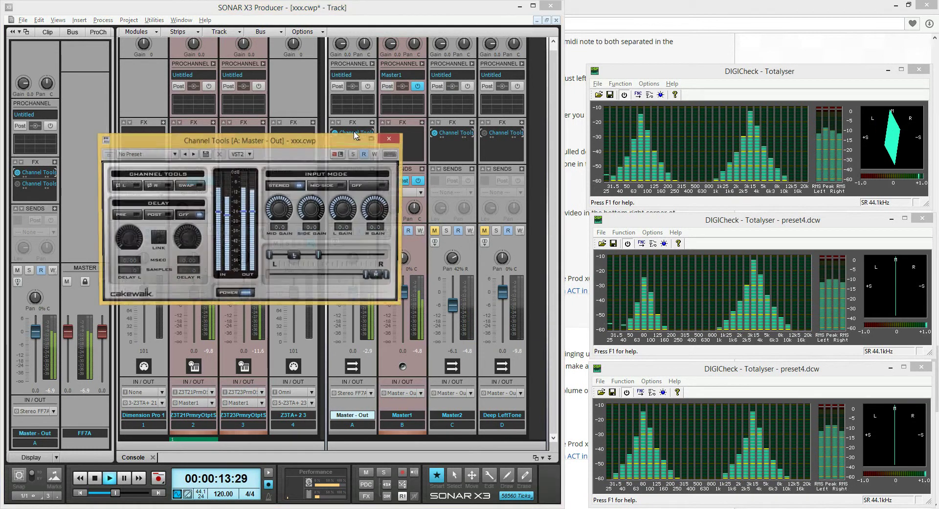
mouse_move(361, 259)
mouse_move(360, 259)
left_mouse_down()
mouse_move(370, 259)
mouse_move(329, 260)
mouse_move(391, 265)
mouse_move(349, 268)
mouse_move(389, 266)
mouse_move(364, 272)
mouse_move(351, 262)
left_mouse_up()
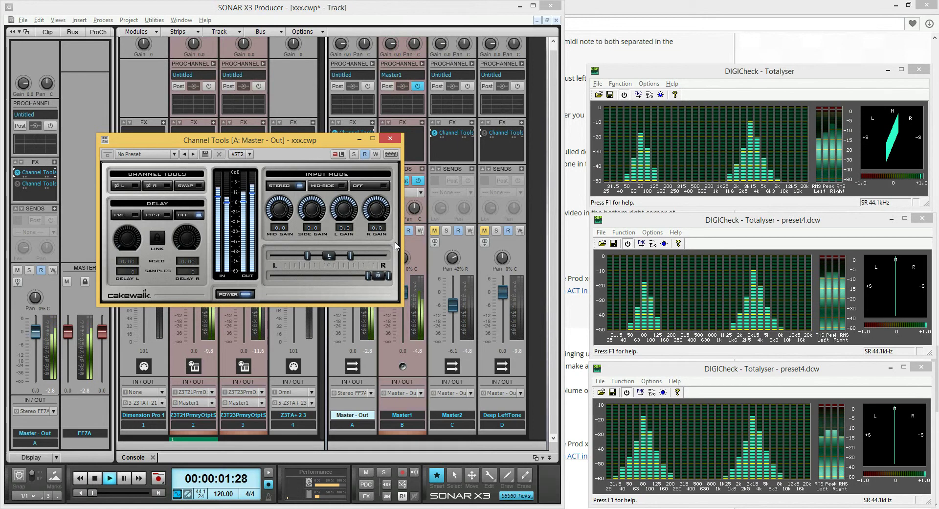
left_click_drag(328, 253, 263, 262)
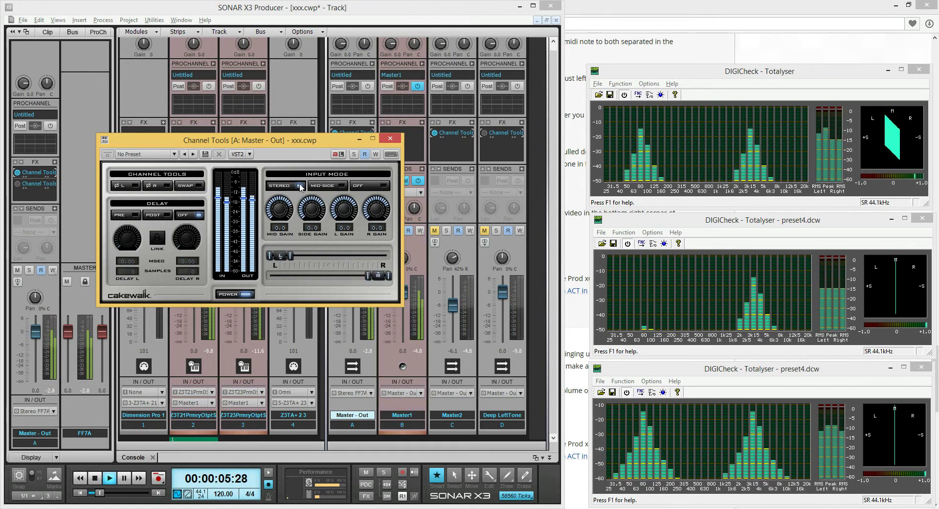
left_click(390, 138)
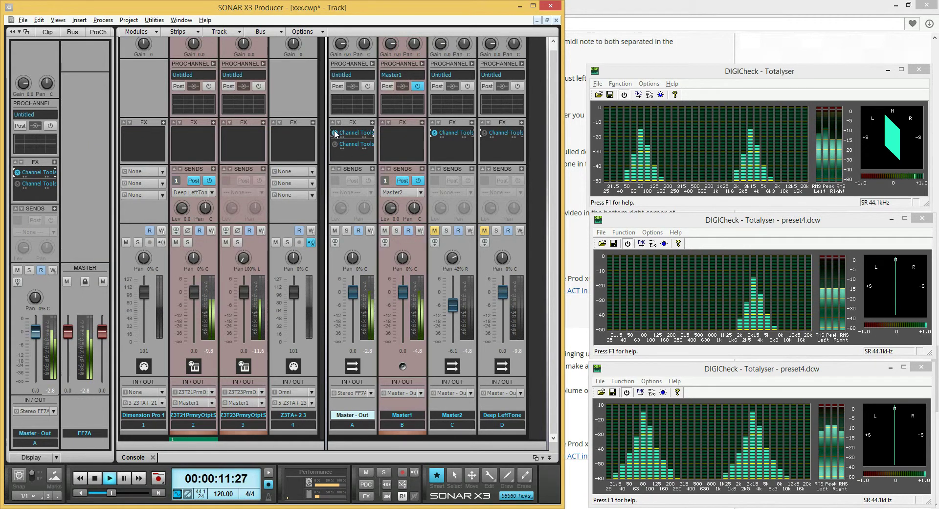
Reset Master2's pan to centre and rename the Deep LeftTone bus as High Stereo Tone.
double_click(455, 262)
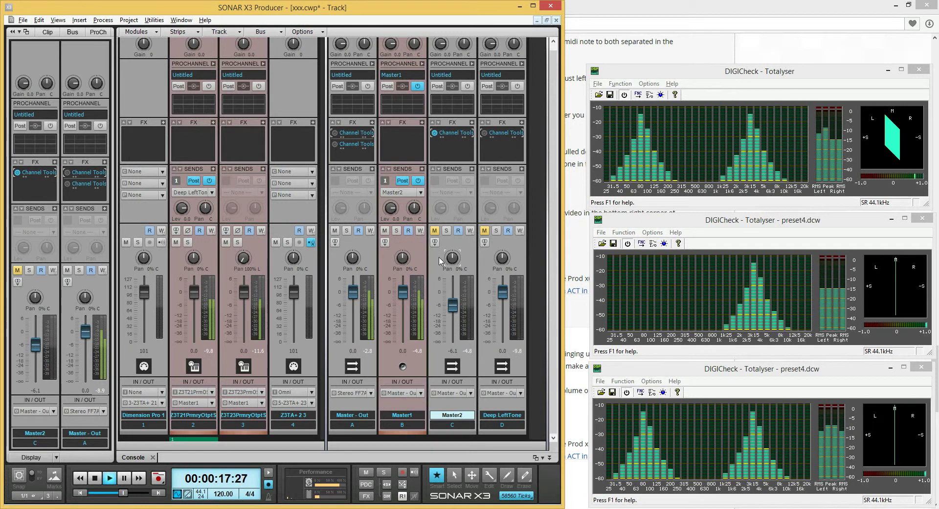
left_click(502, 358)
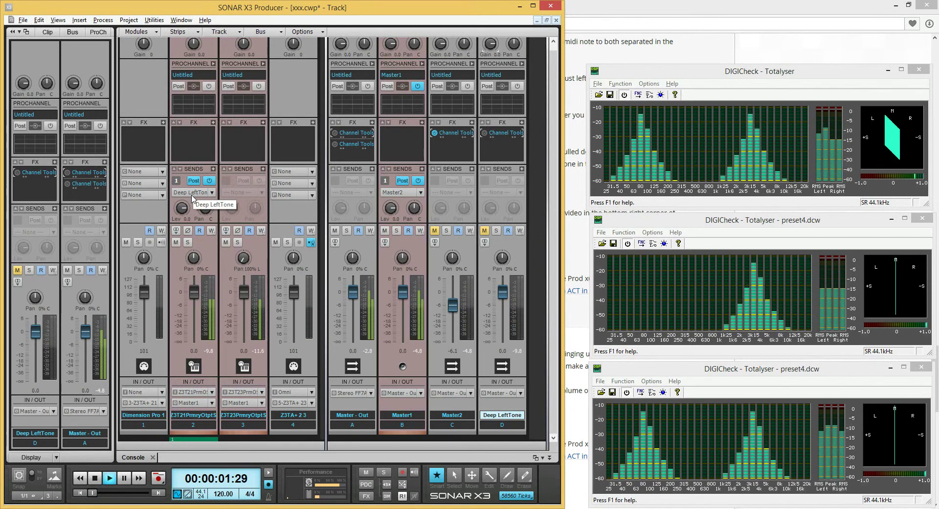
double_click(505, 414)
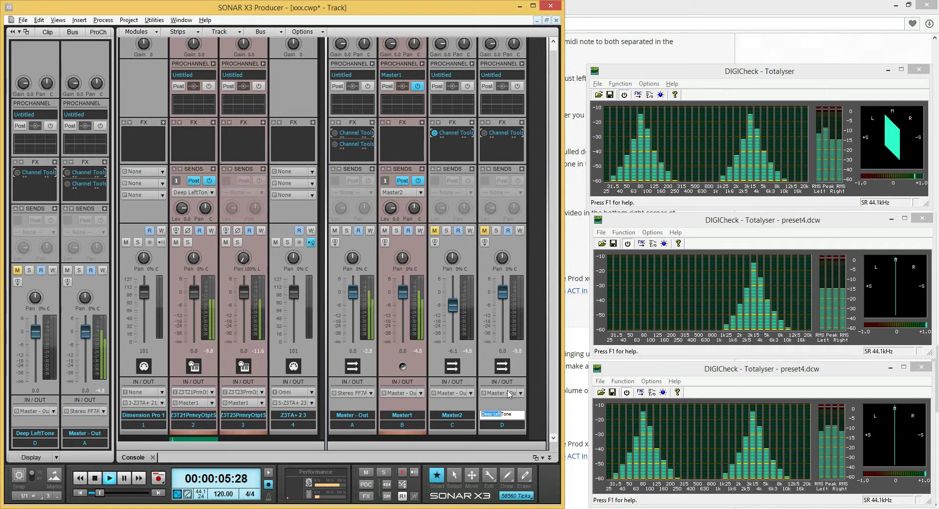
type("High ")
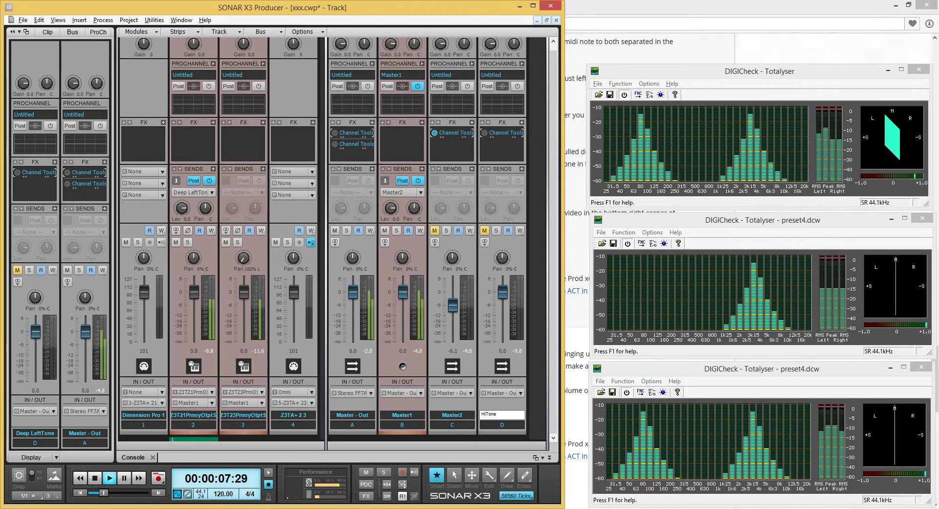
type("Stereo")
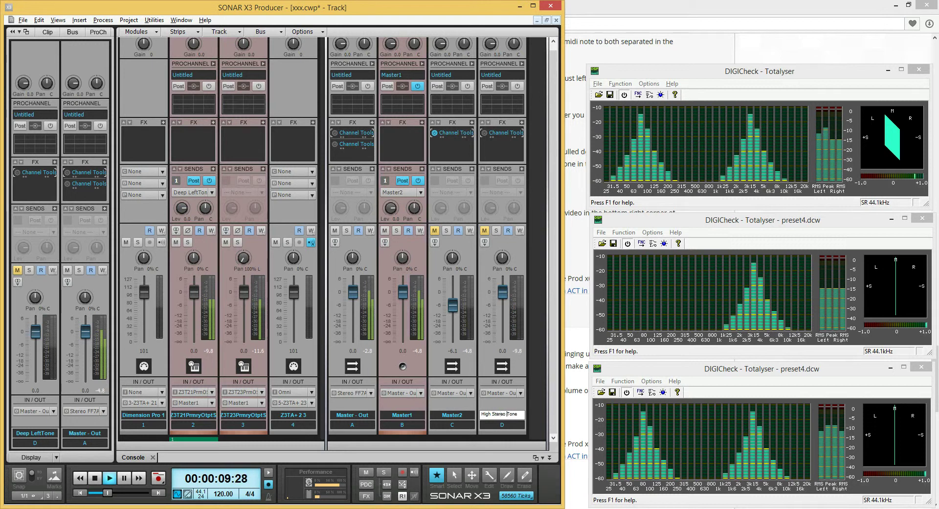
key("Return")
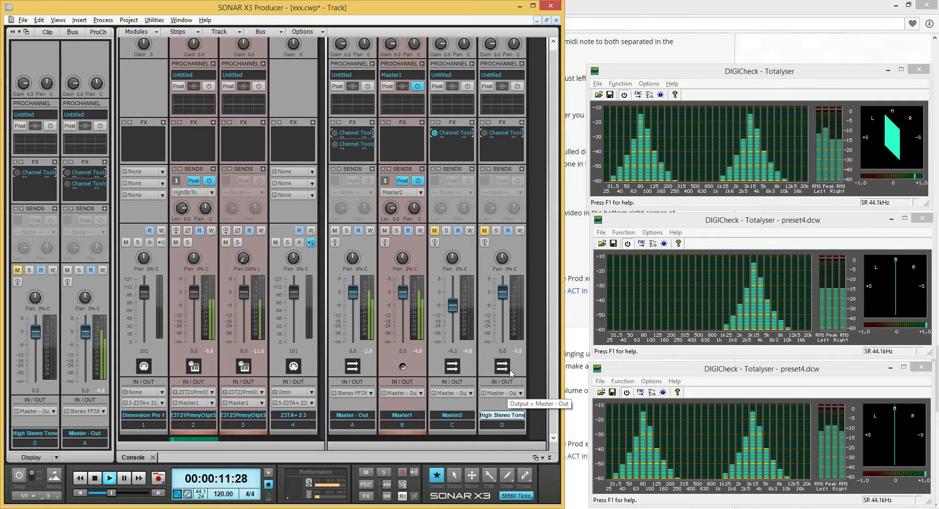
Solo and unsolo the High Stereo Tone bus to compare the signal, leaving the bus unmuted.
left_click(496, 231)
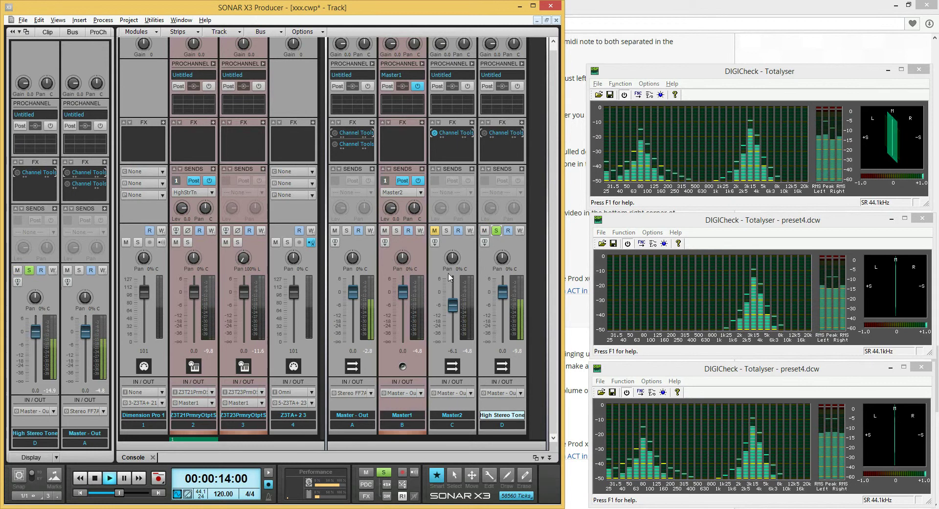
left_click(497, 231)
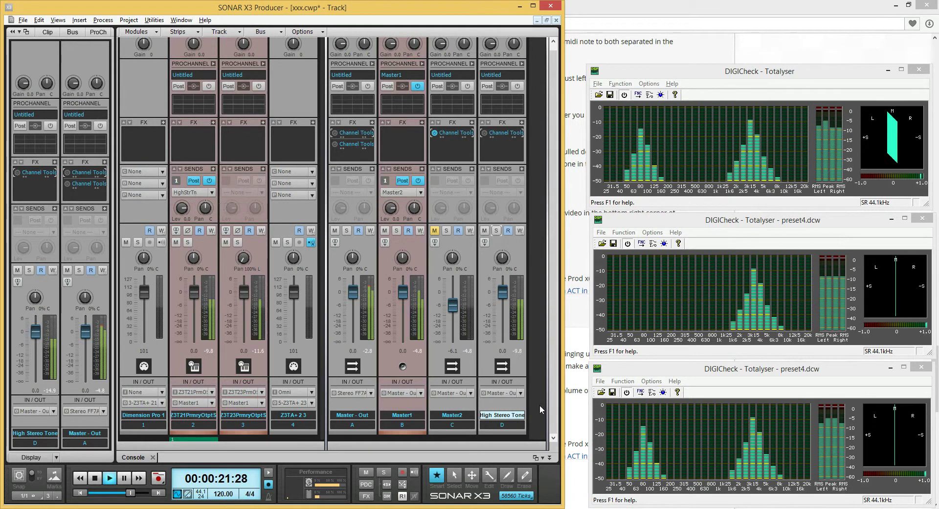
Color the High Stereo Tone bus purple and the Master2 bus yellow.
right_click(506, 430)
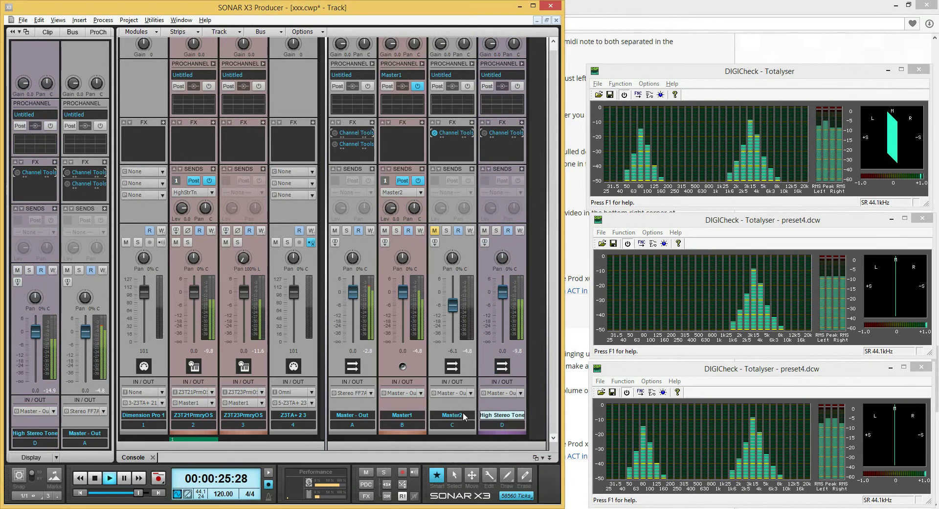
right_click(461, 425)
left_click(491, 434)
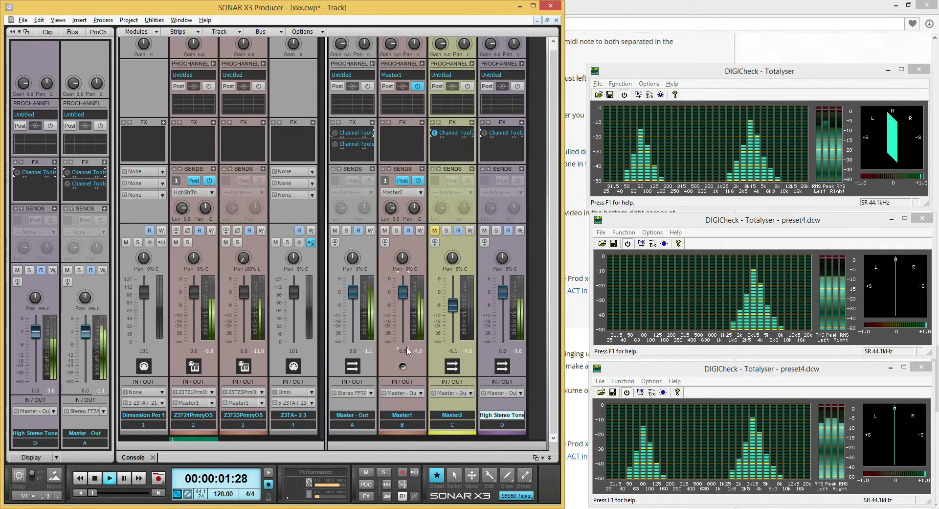
Check the phase-invert and channel-swap settings in Master2's Channel Tools and close its window.
double_click(453, 133)
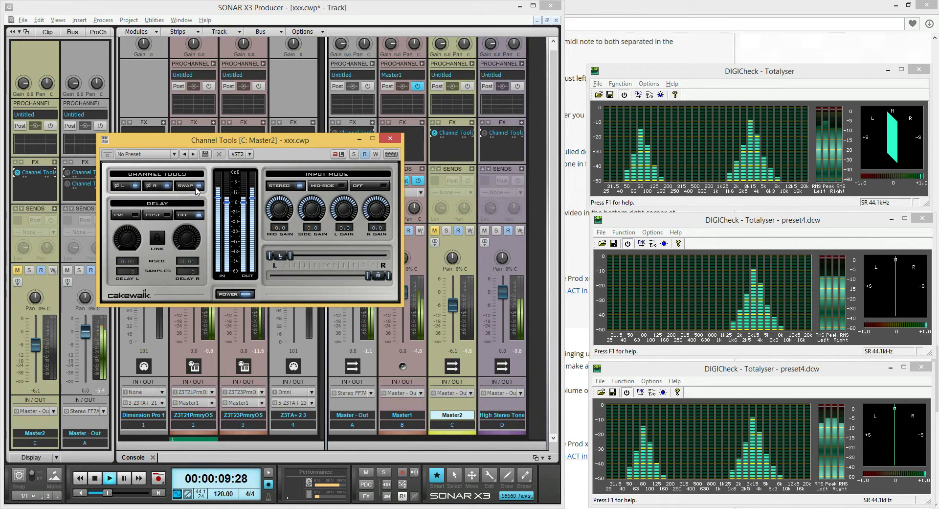
left_click(391, 138)
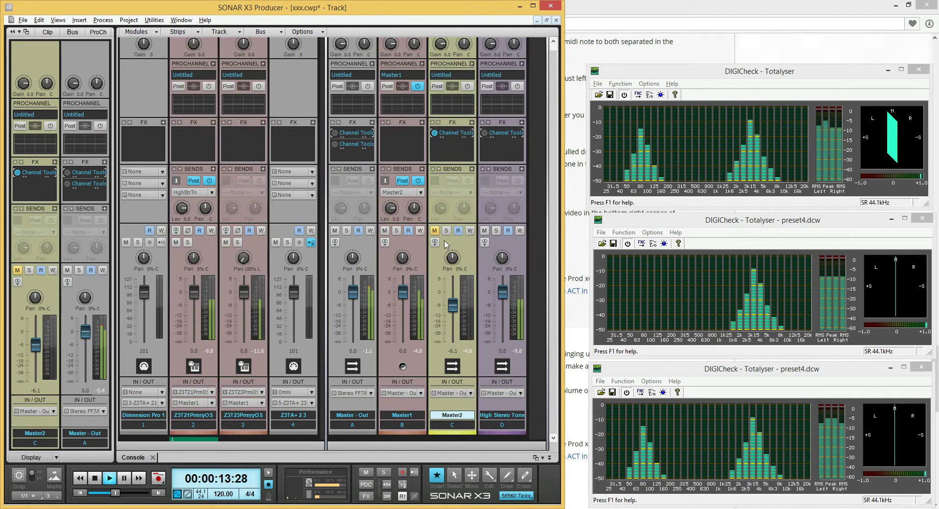
With Master2 unmuted, lower its fader to -8.2 dB and reset it to 0 dB, and mute the High Stereo Tone bus.
mouse_move(453, 305)
left_mouse_down()
mouse_move(453, 319)
mouse_move(452, 309)
left_mouse_up()
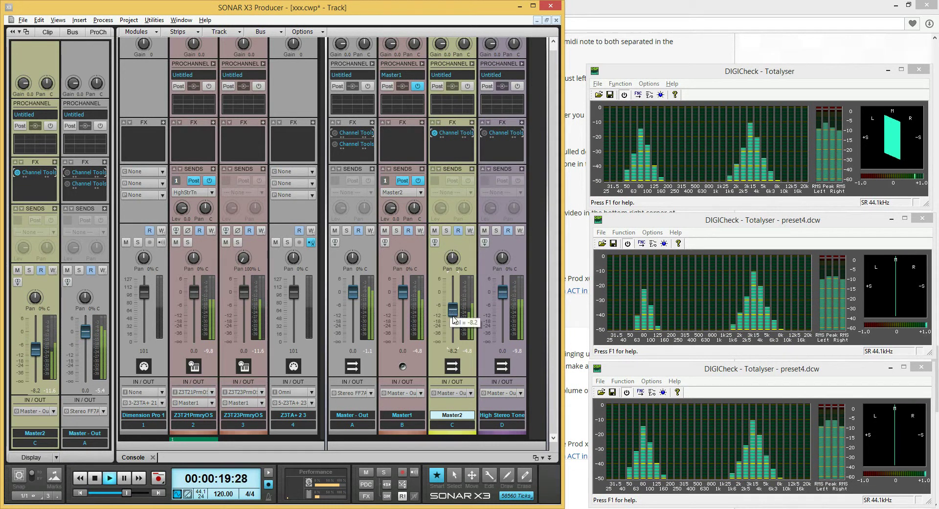
double_click(453, 307)
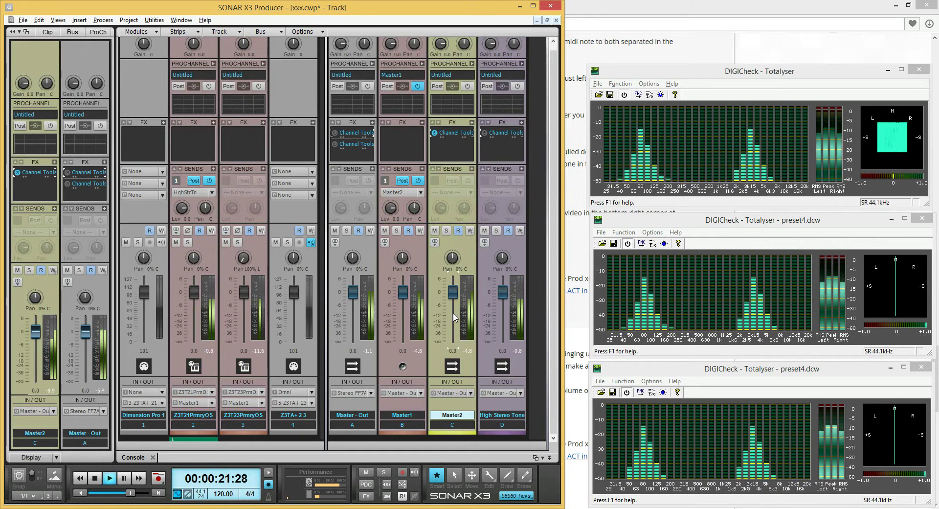
left_click(484, 230)
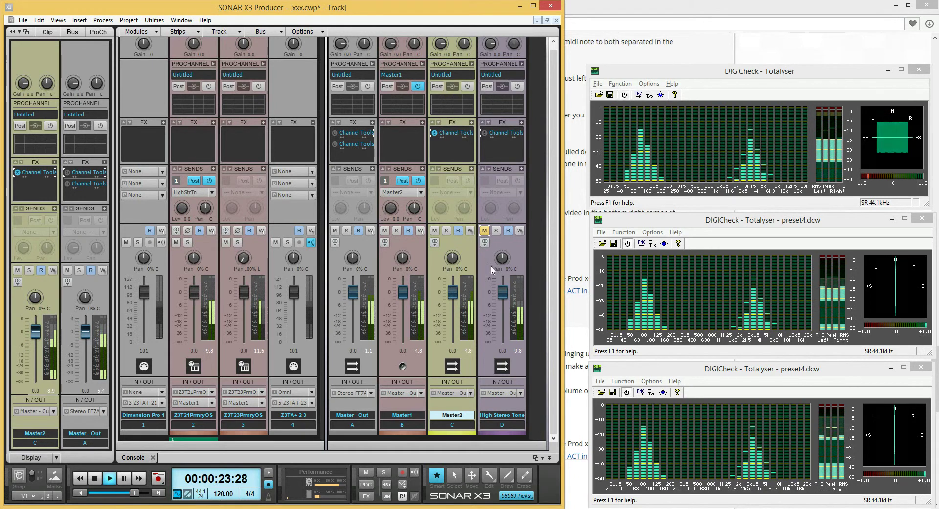
Pan the Master2 bus to about 30% left.
mouse_move(458, 312)
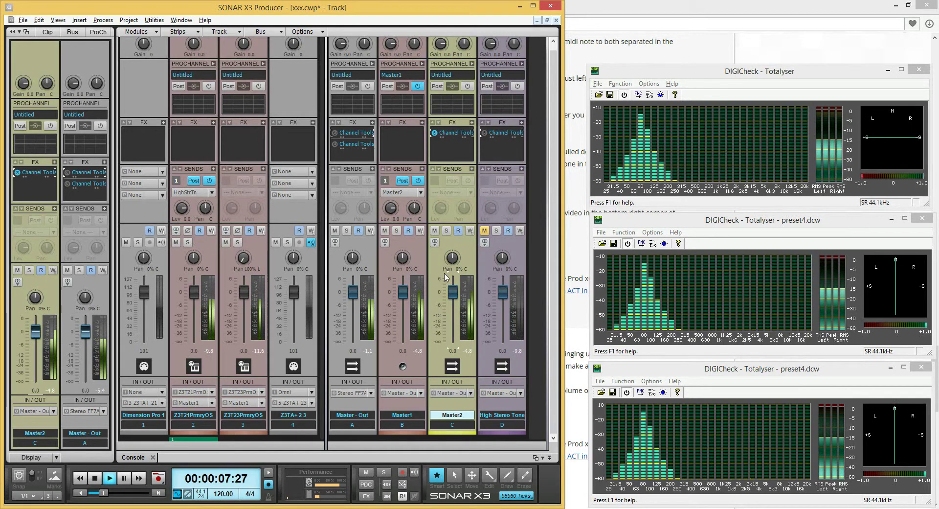
mouse_move(452, 258)
left_mouse_down()
mouse_move(452, 283)
mouse_move(453, 258)
left_mouse_up()
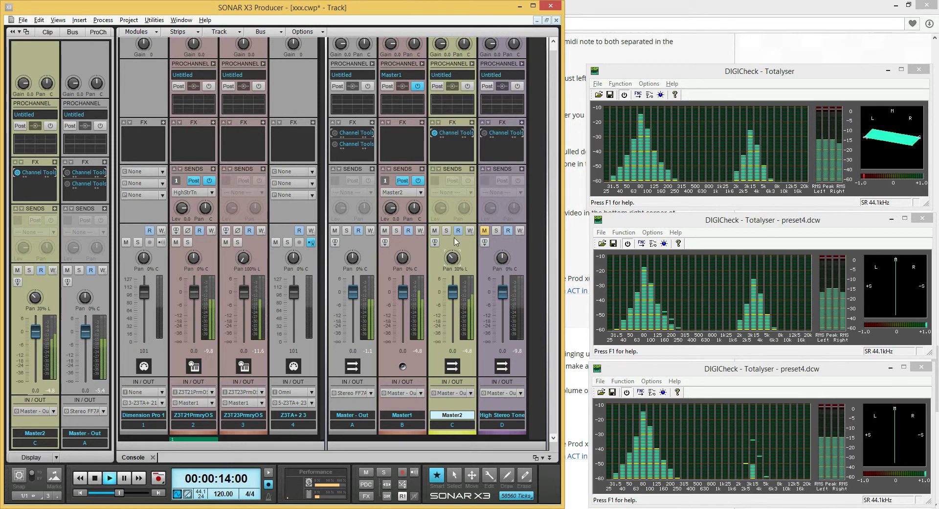
mouse_move(453, 266)
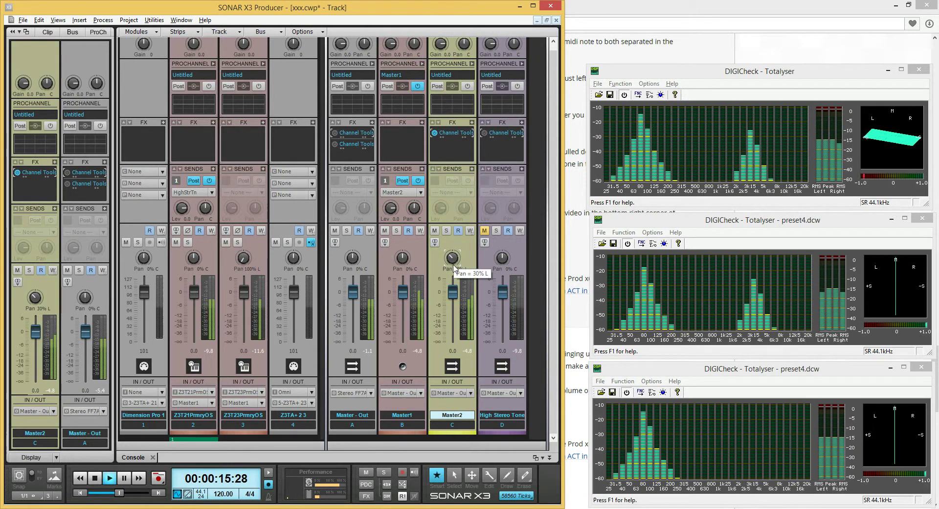